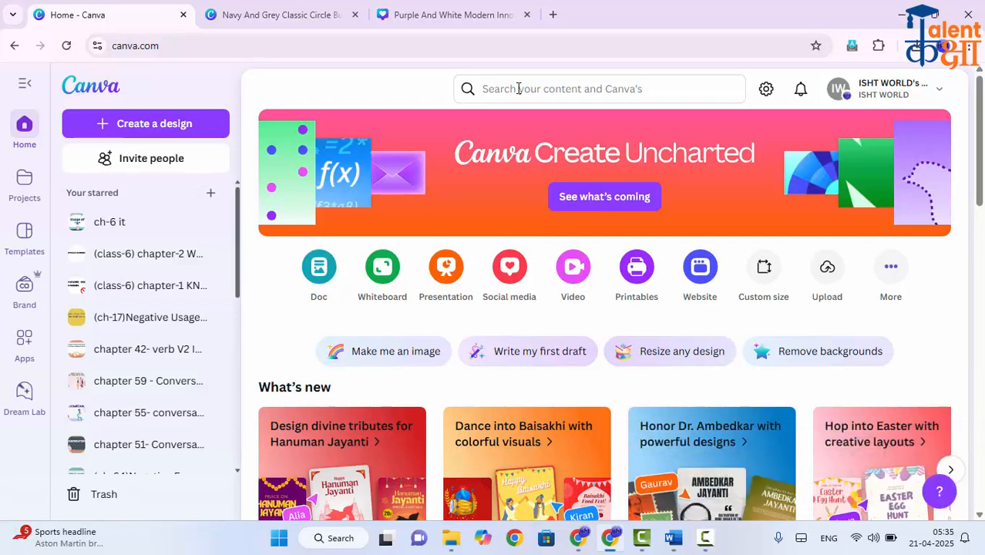
- Search Canva for "business card"
left_click(518, 88)
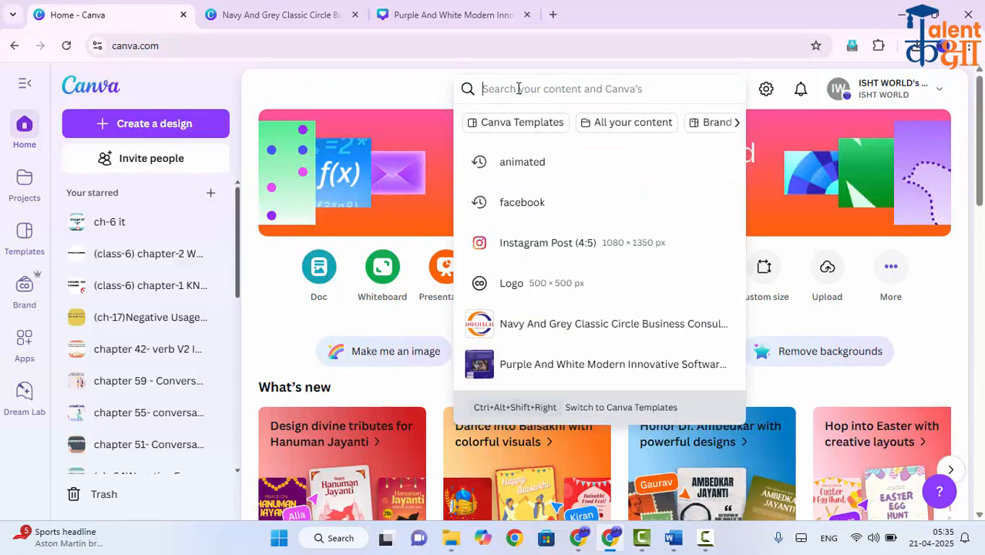
type("bu")
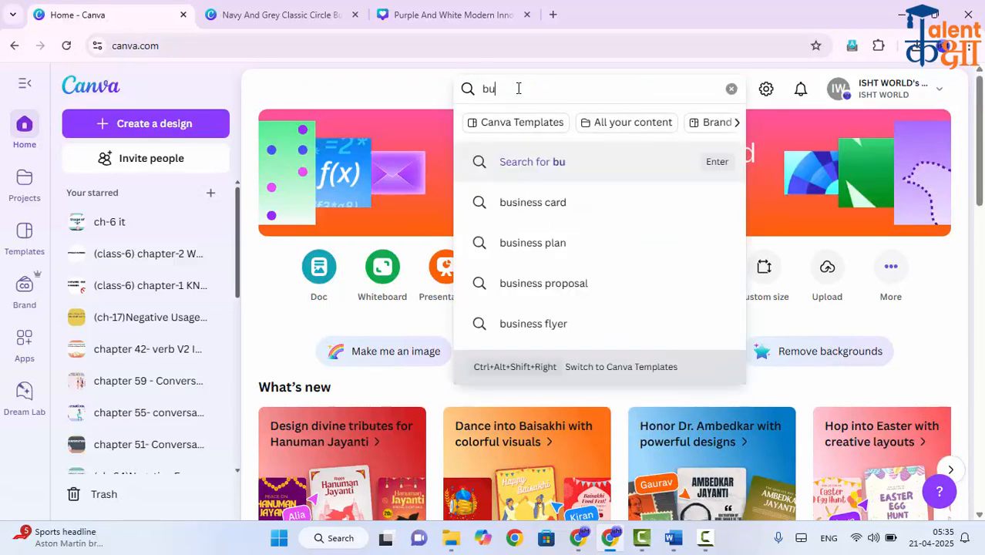
type("s")
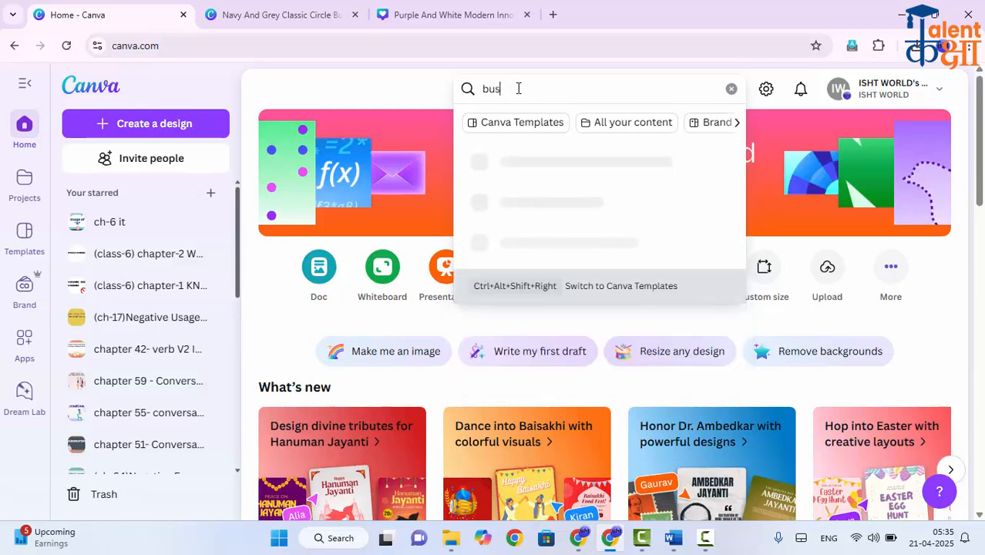
type("iness card")
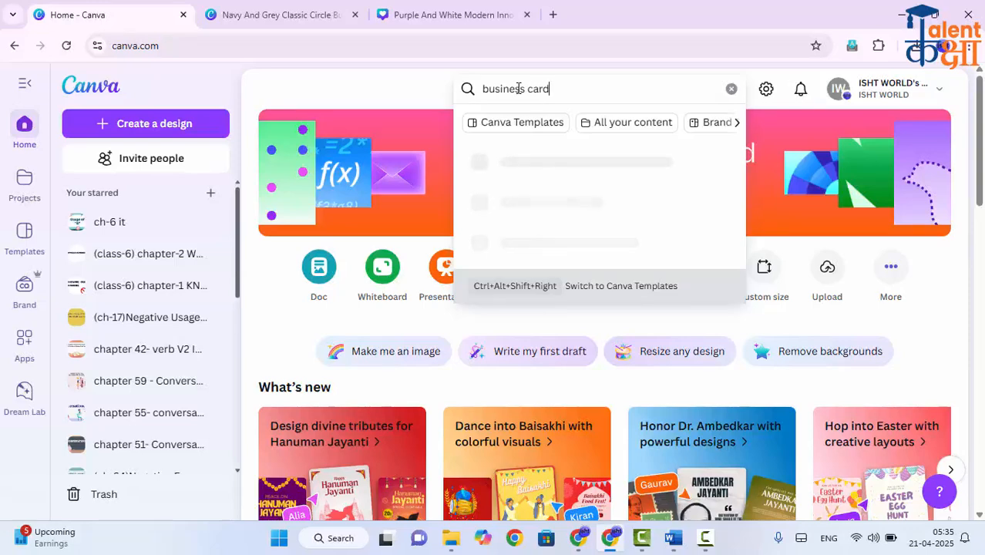
key("Return")
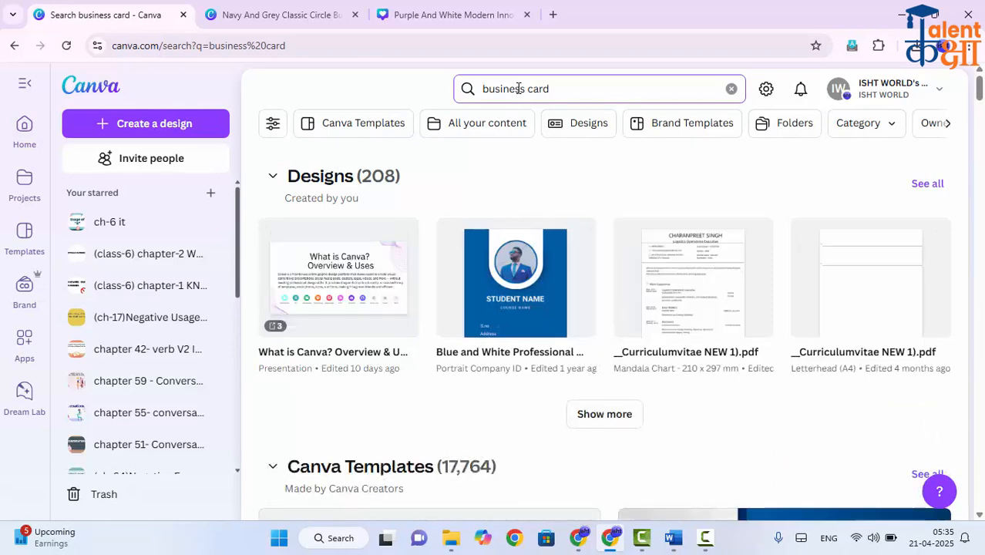
- Browse the business card templates and open the Red Black Creative Modern Business Card preview
scroll(621, 304, "down", 5)
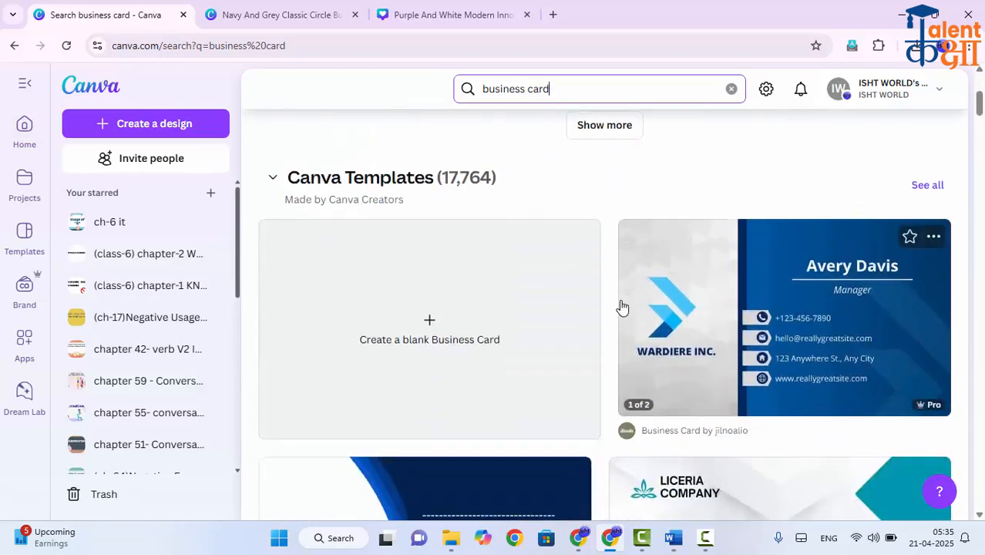
scroll(621, 308, "down", 5)
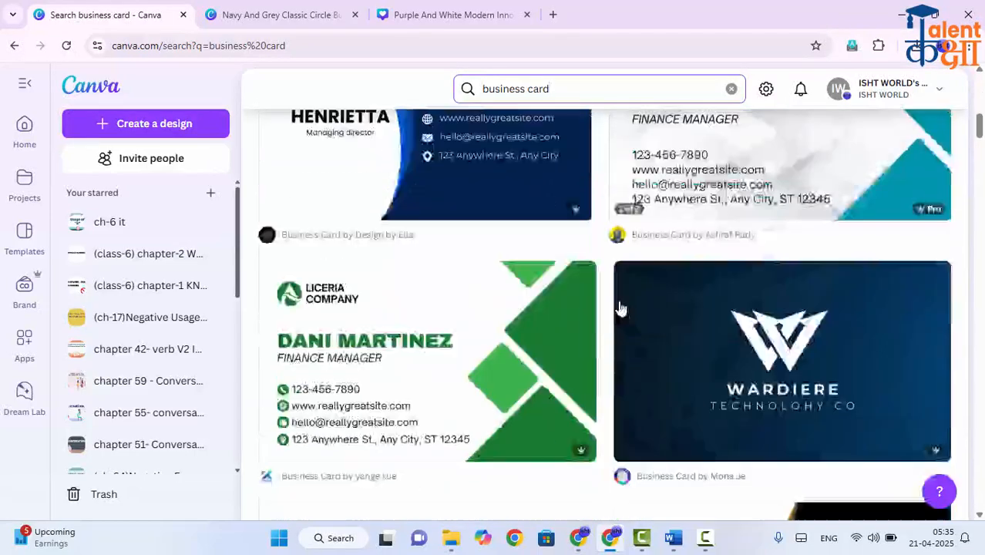
scroll(621, 307, "down", 5)
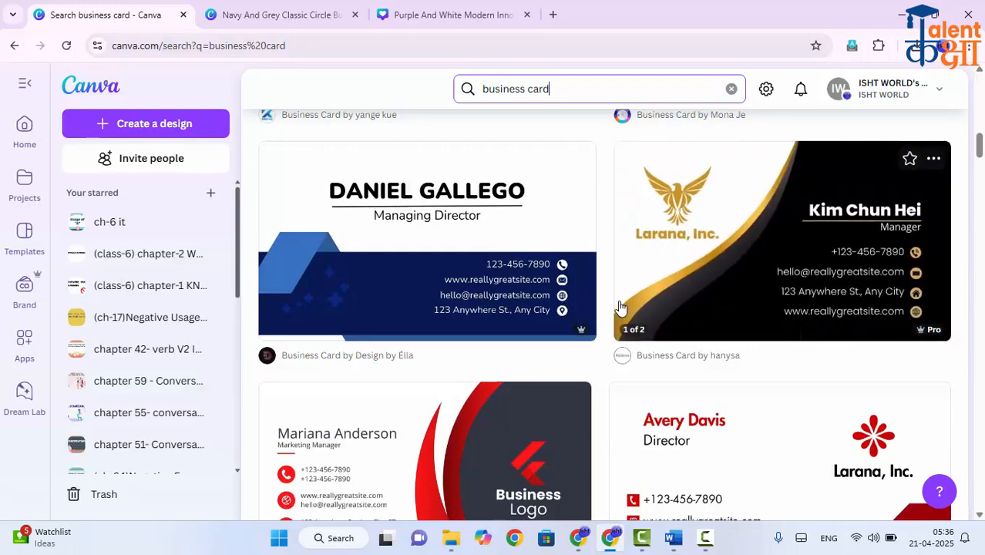
scroll(621, 306, "down", 9)
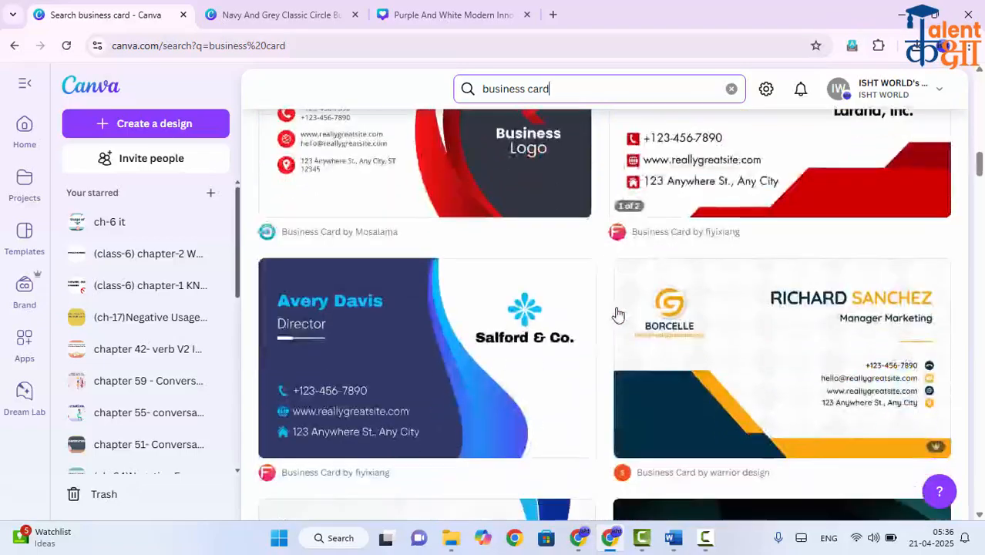
scroll(601, 349, "up", 6)
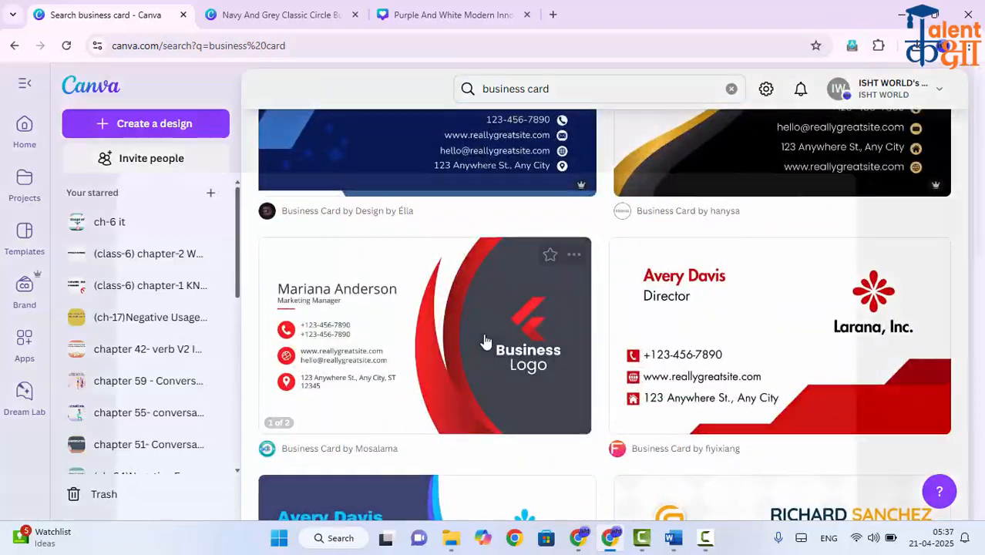
left_click(483, 341)
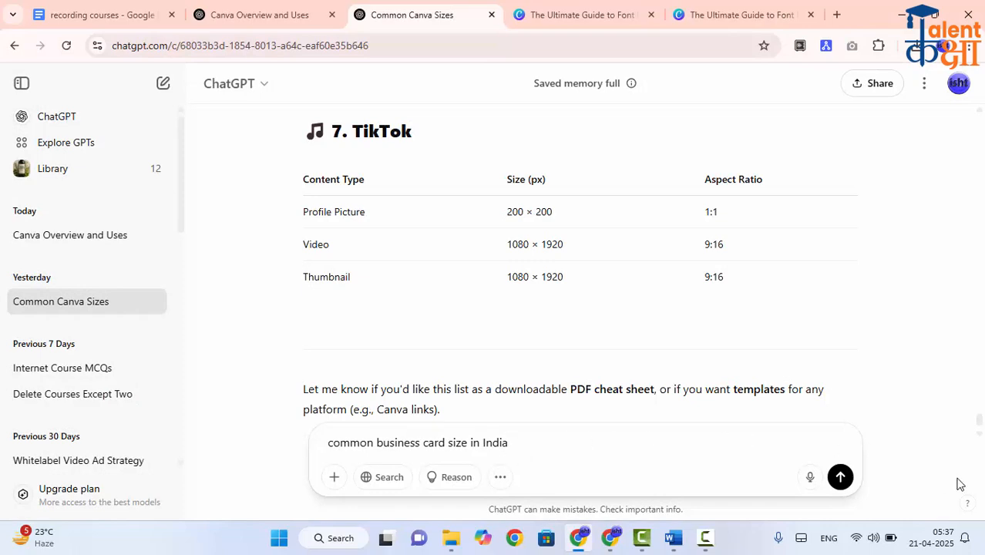
- Ask ChatGPT for the "common business card size in India" and read the dimensions in inches, millimetres and pixels
left_click(839, 476)
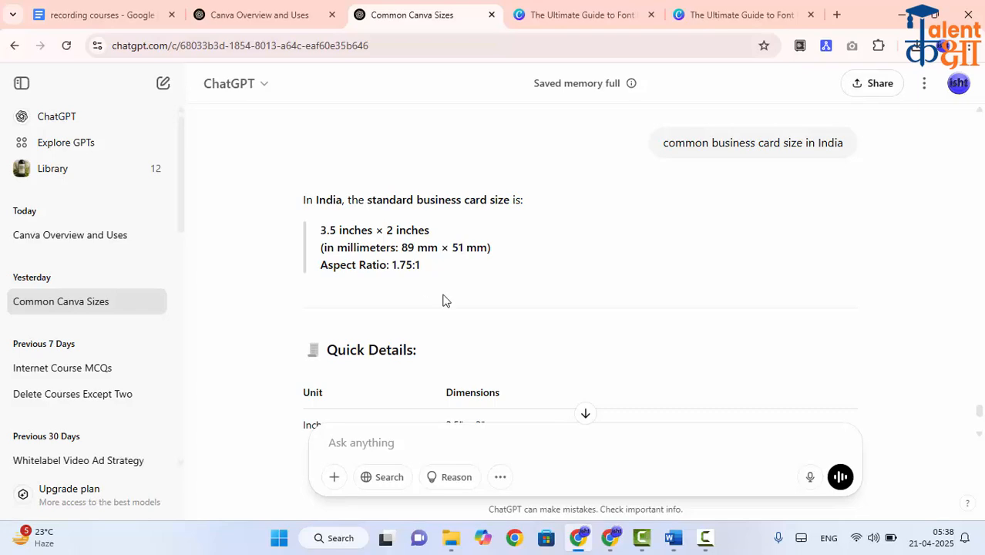
scroll(393, 414, "down", 1)
scroll(393, 415, "down", 1)
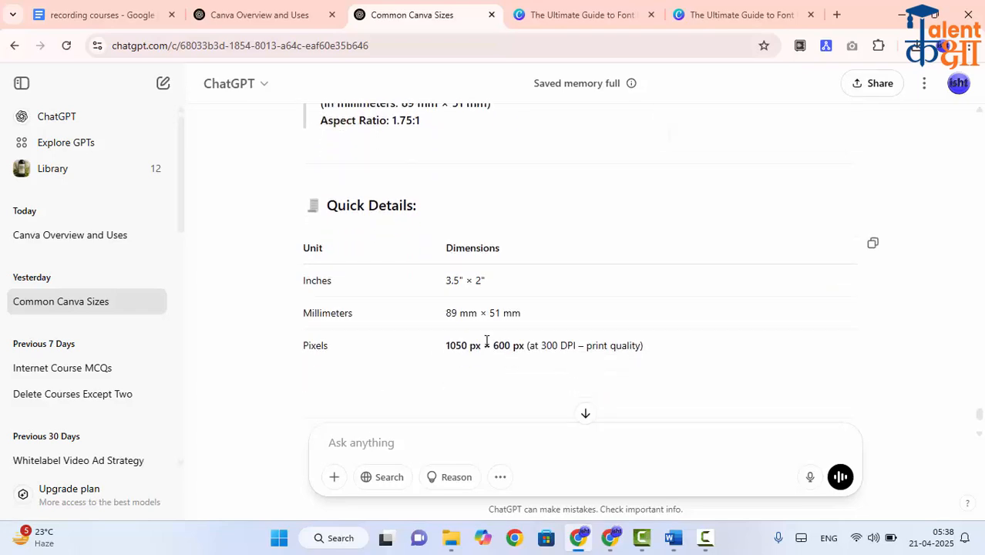
left_click_drag(445, 346, 527, 344)
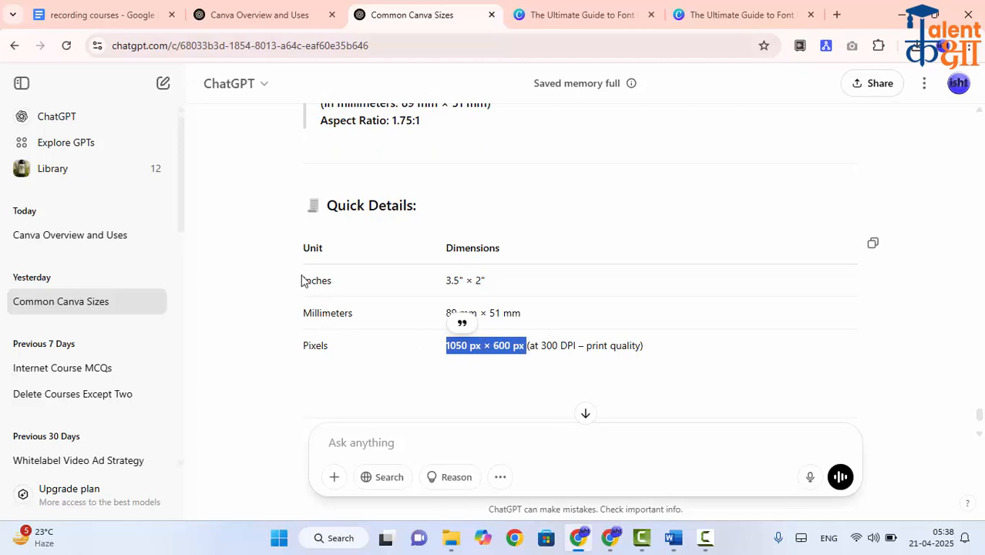
scroll(484, 274, "down", 3)
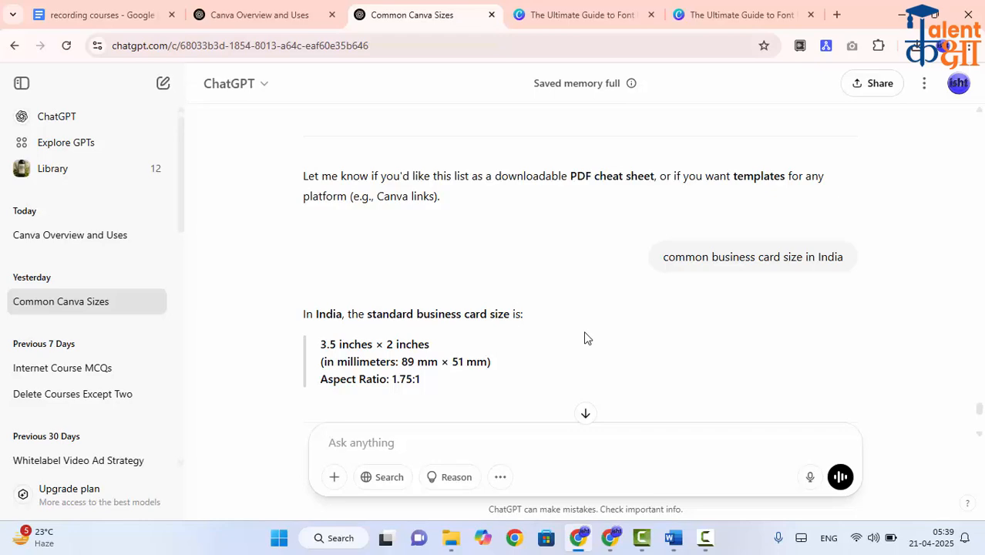
- Compare the size listed for the Canva template with ChatGPT's answer on the Indian business card size, ending back in Canva
left_click(610, 538)
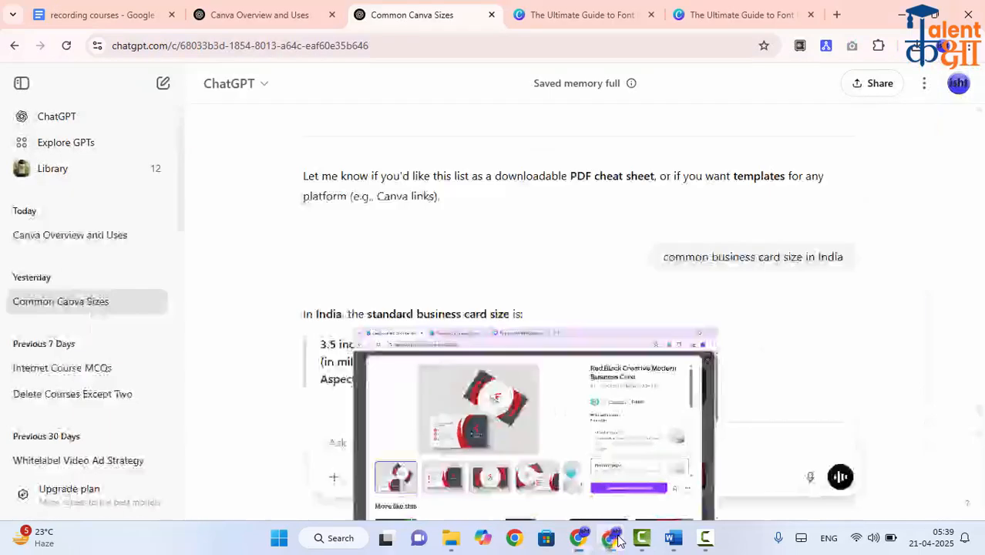
left_click(616, 539)
left_click(617, 539)
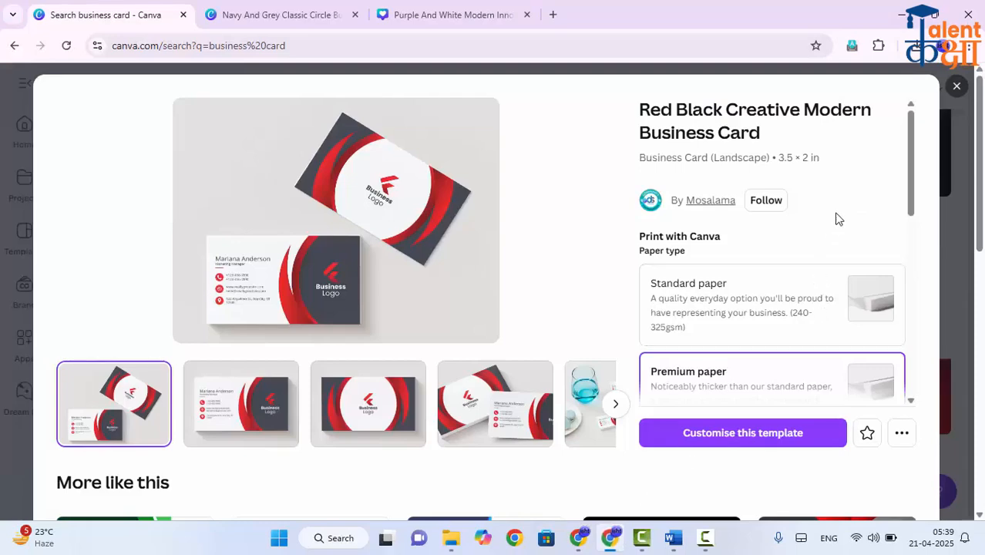
left_click(620, 547)
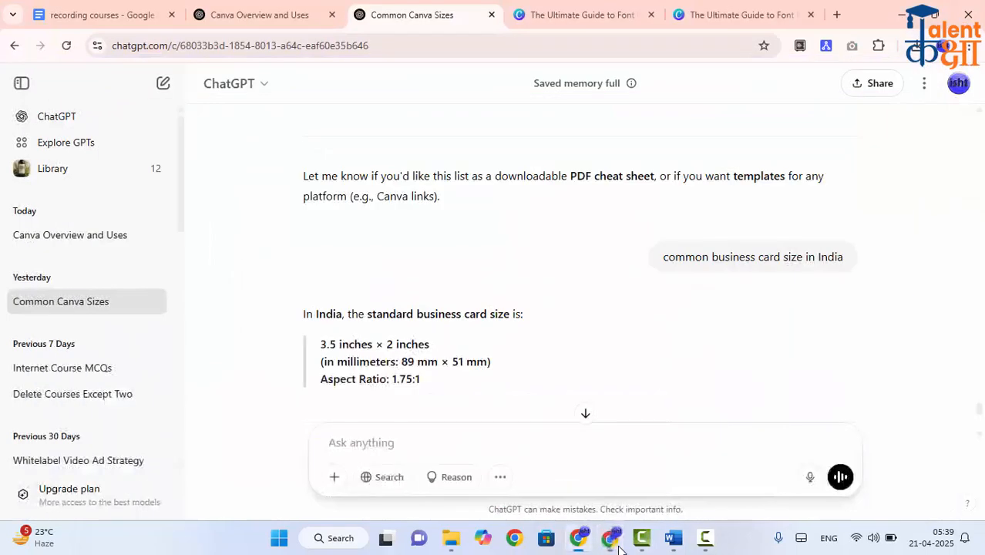
scroll(514, 205, "up", 1)
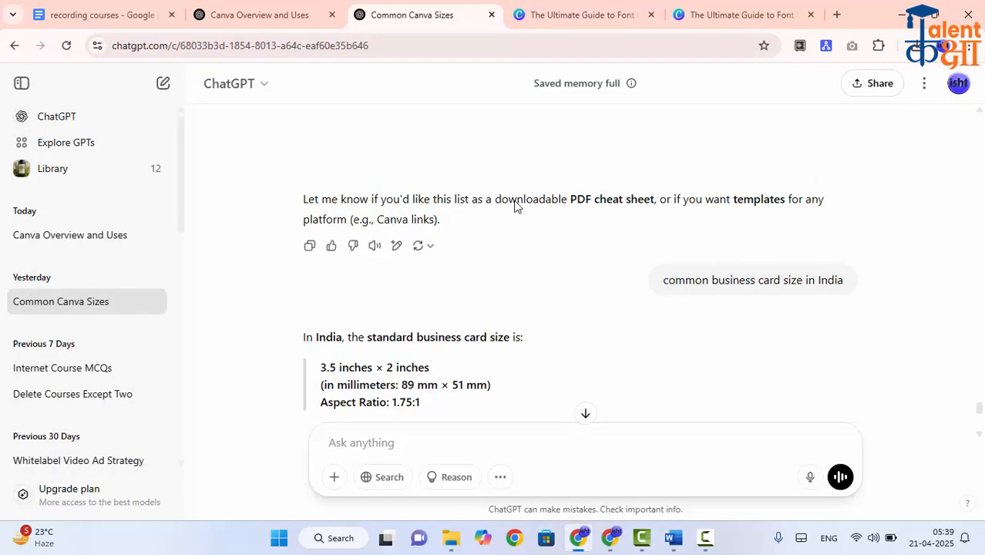
scroll(514, 206, "up", 4)
scroll(581, 216, "down", 4)
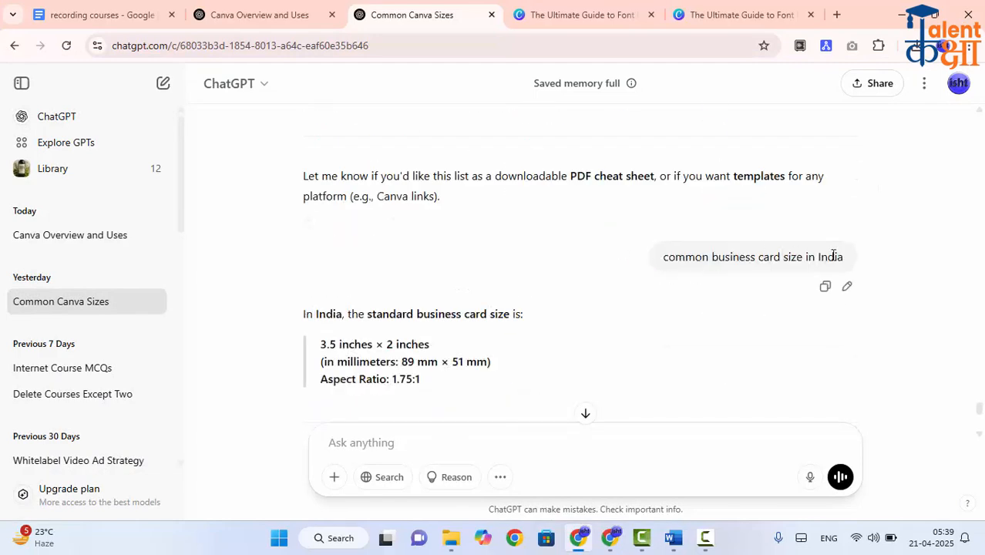
left_click_drag(843, 256, 661, 264)
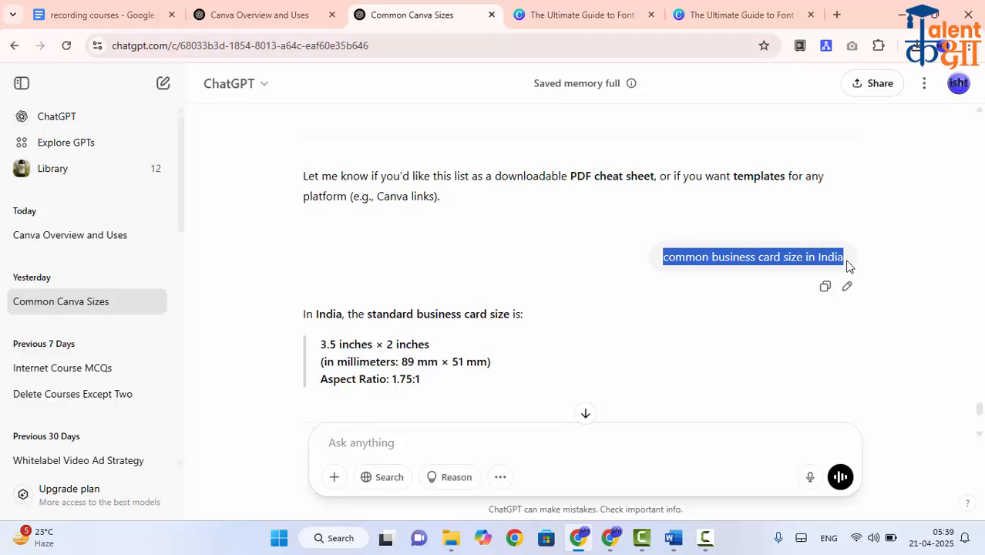
left_click(622, 537)
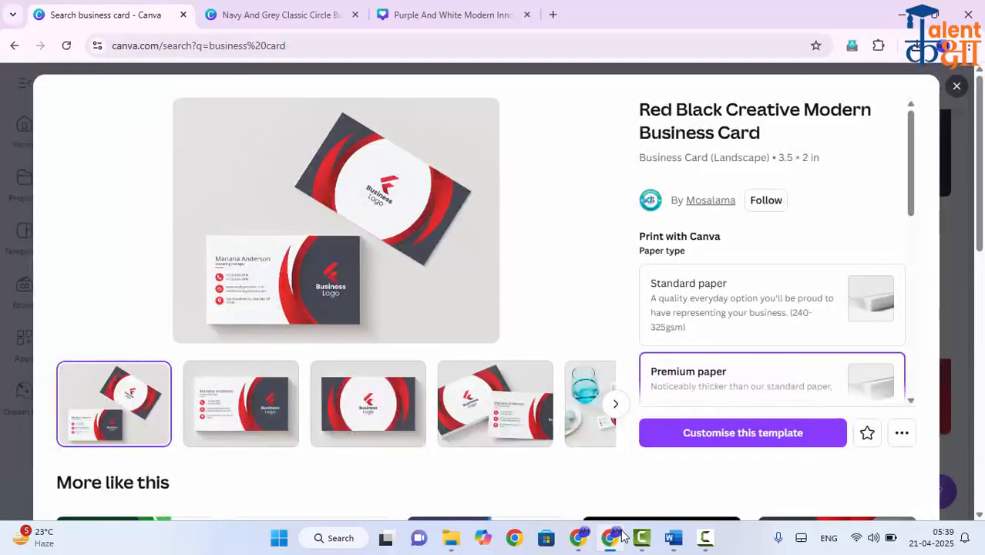
- Try Standard paper as the template's paper type, and set it back to Premium paper
scroll(763, 305, "down", 1)
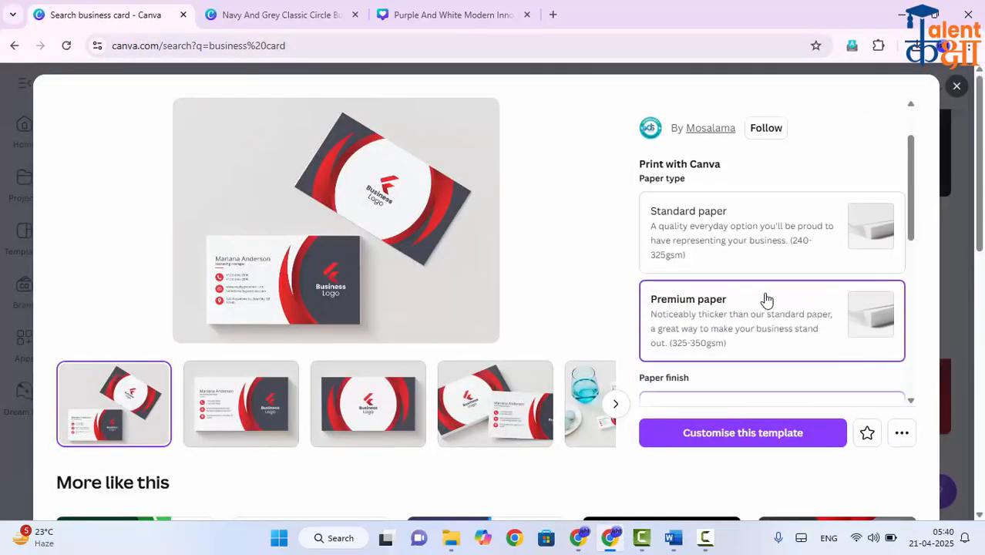
scroll(783, 222, "up", 1)
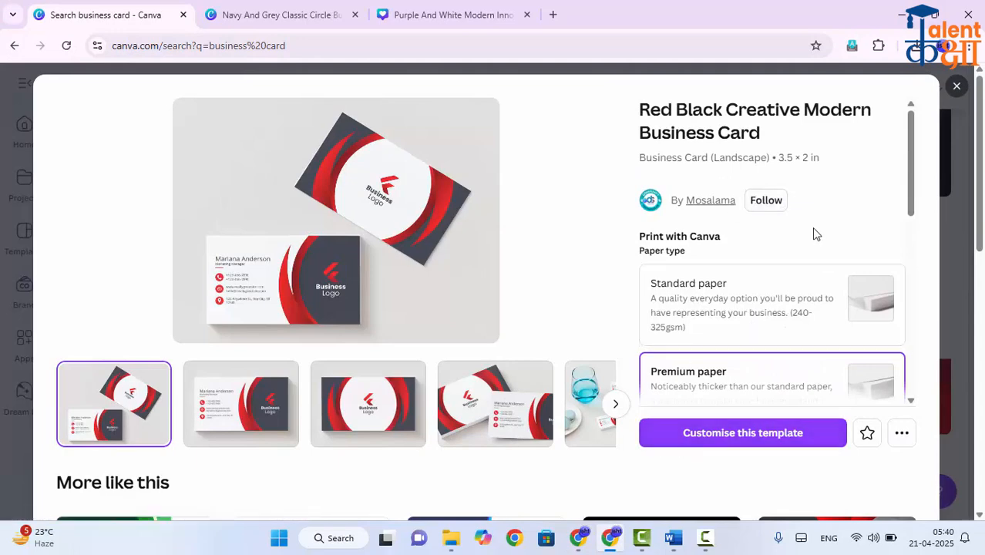
scroll(751, 231, "down", 1)
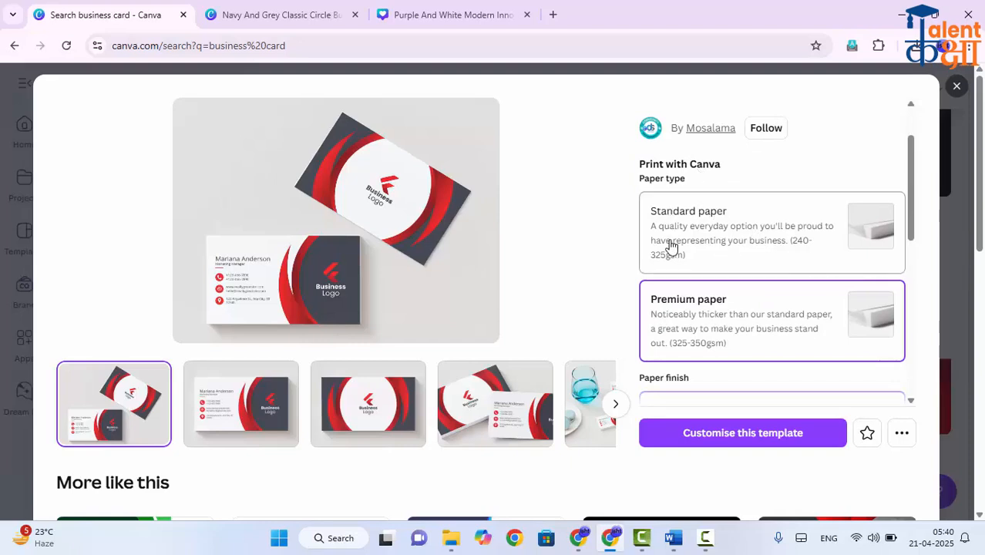
scroll(691, 245, "down", 1)
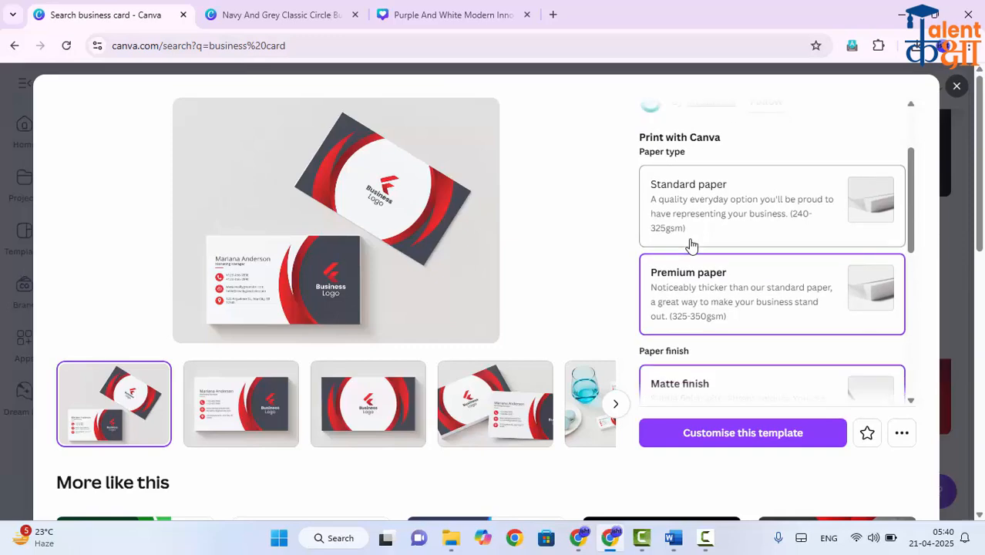
left_click(709, 187)
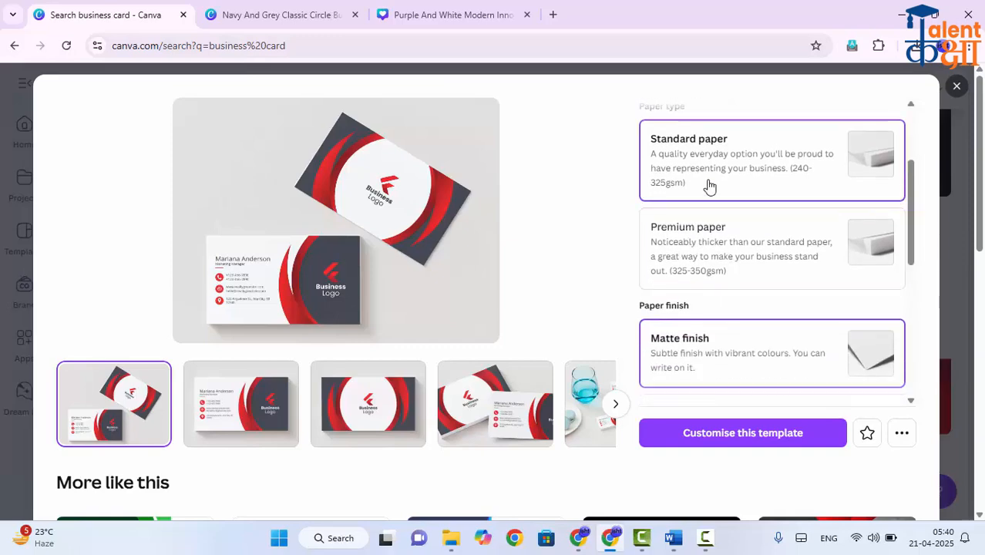
left_click(705, 241)
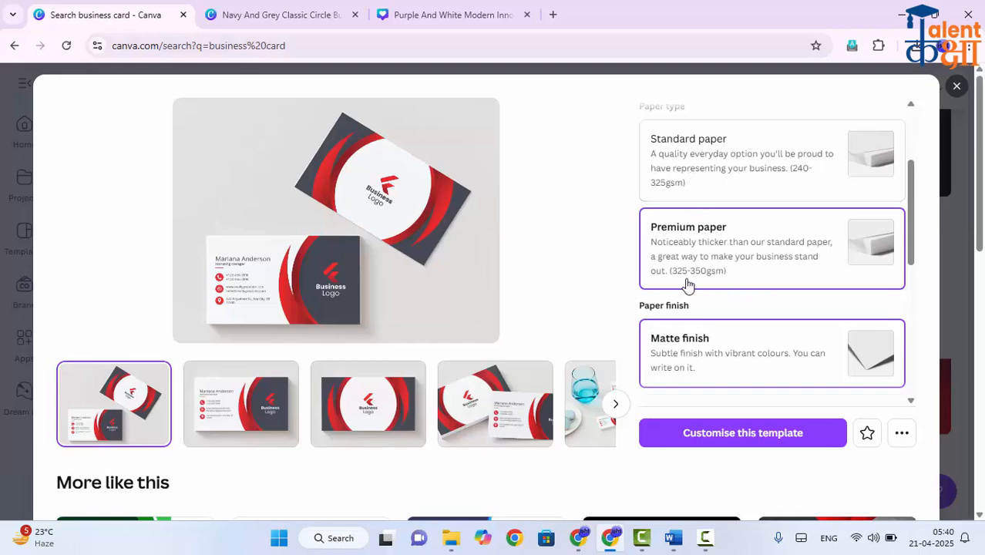
- Review the template's paper type and paper finish options, including Matte, Gloss and Uncoated
scroll(763, 316, "down", 2)
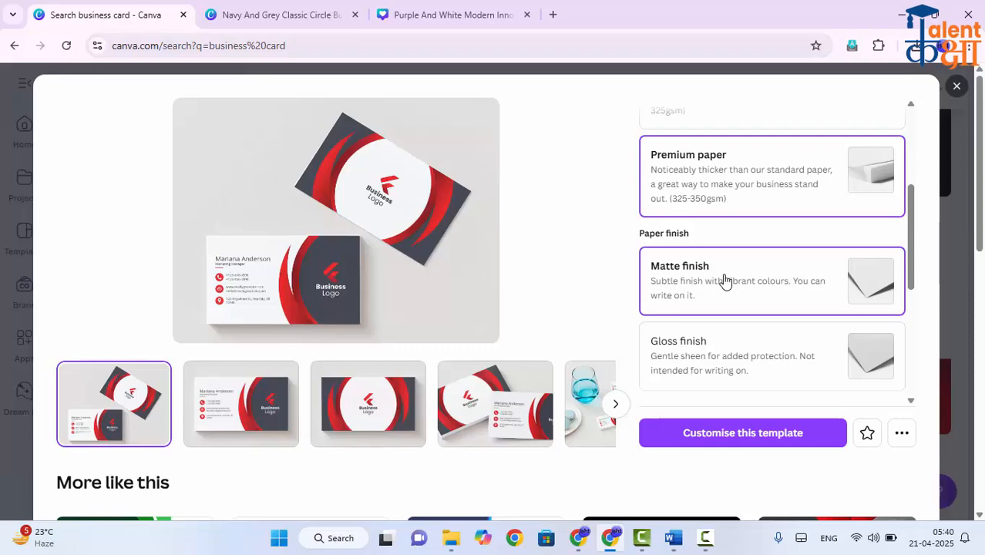
scroll(724, 281, "down", 2)
scroll(724, 281, "down", 1)
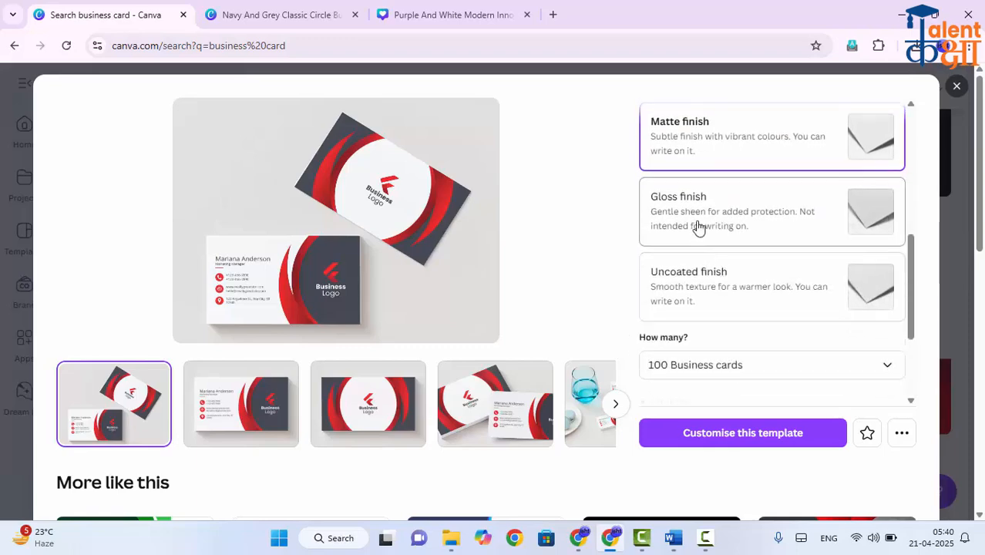
scroll(697, 227, "down", 2)
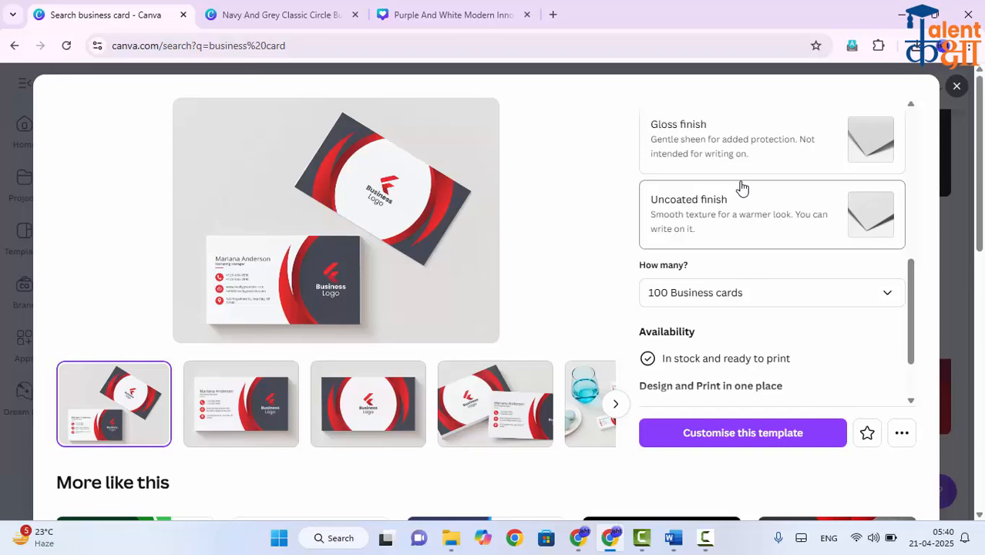
scroll(740, 186, "up", 4)
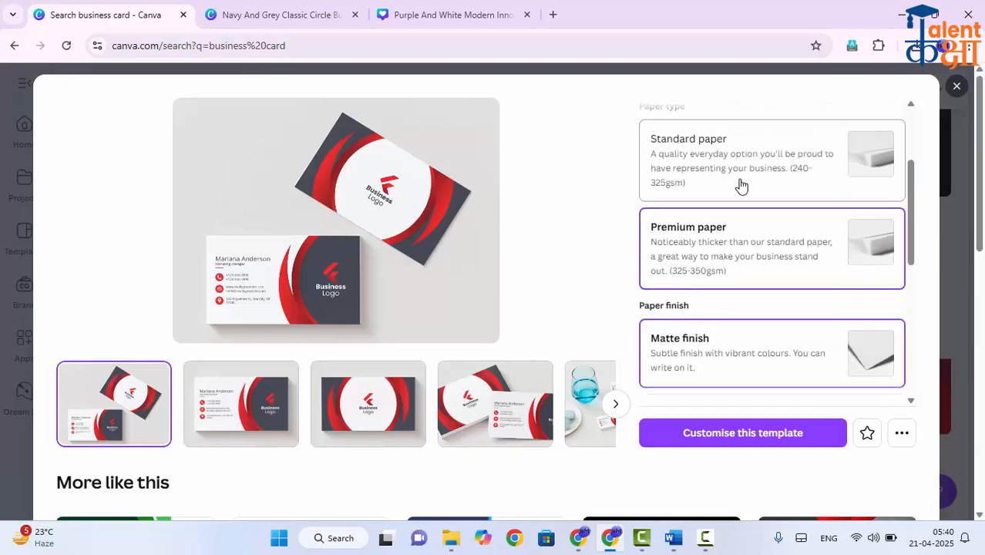
scroll(738, 185, "down", 5)
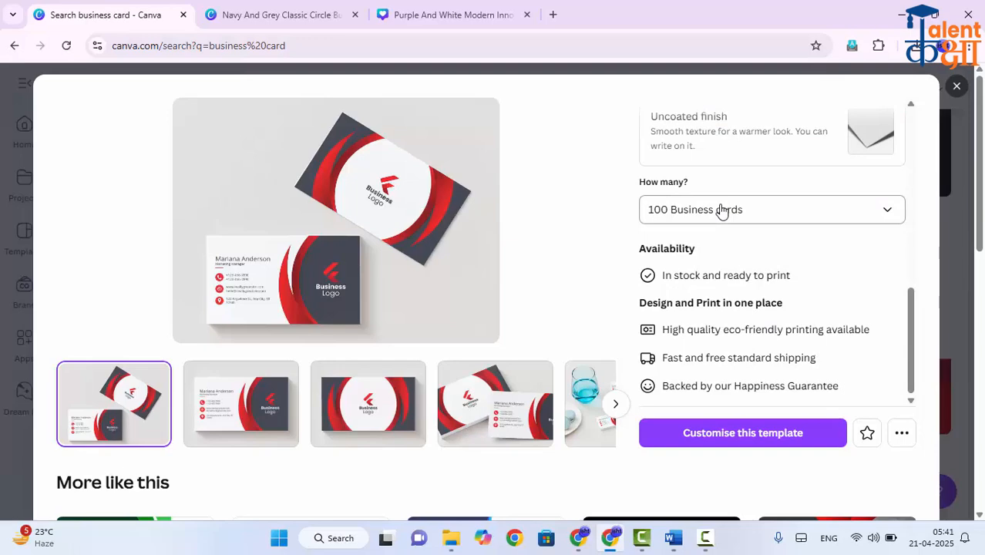
- Try 50 business cards as the template's print quantity, and set it back to 100 business cards
left_click(719, 210)
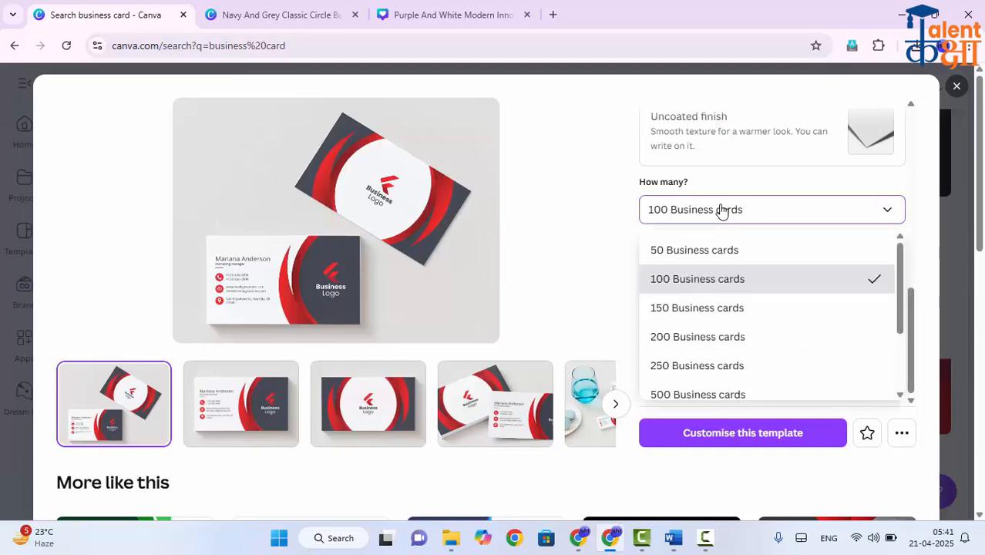
left_click(732, 250)
left_click(731, 216)
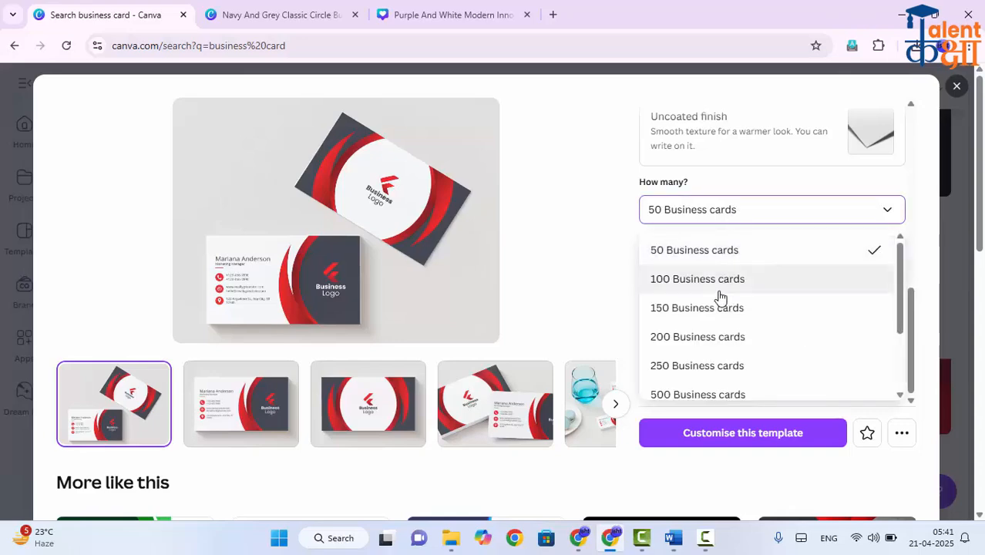
left_click(730, 279)
left_click(766, 216)
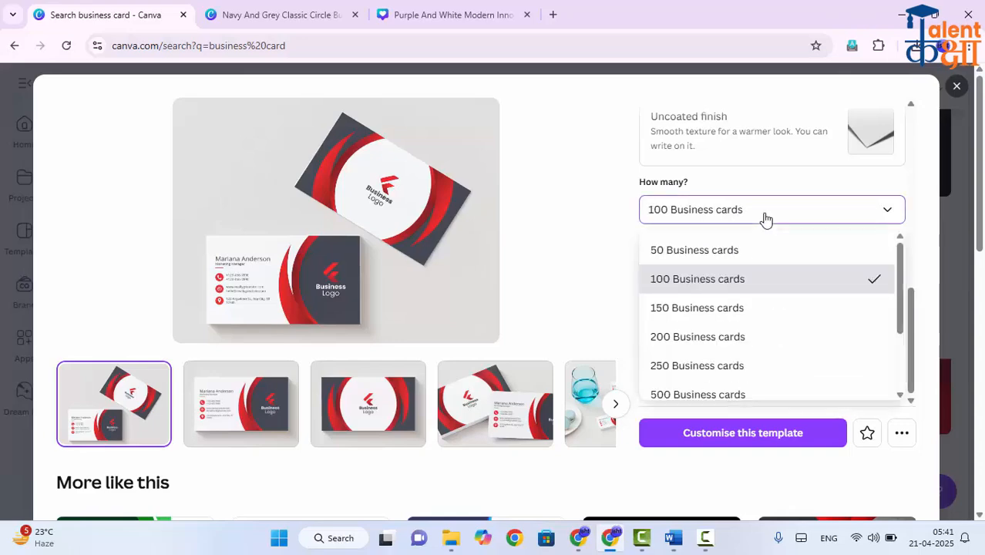
left_click(765, 218)
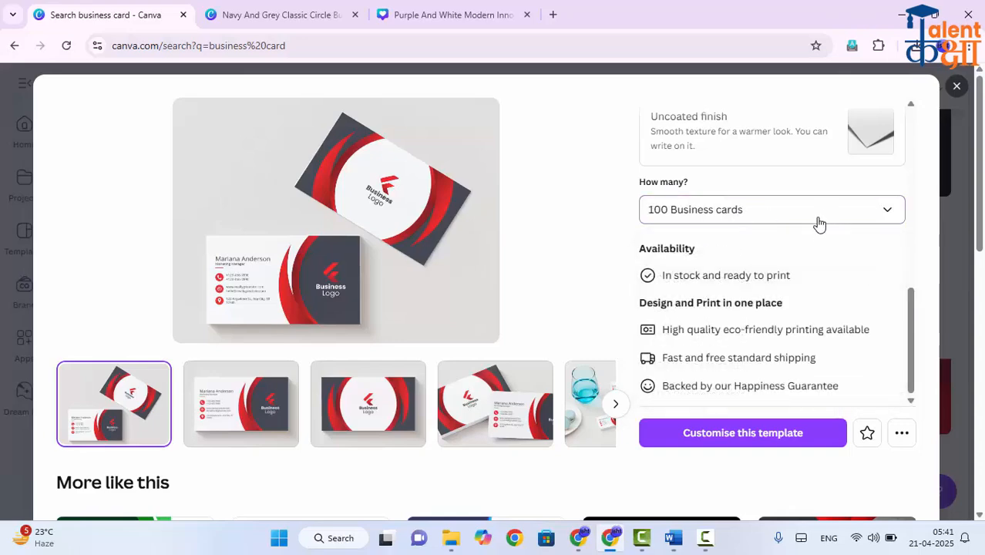
- Open the Red Black Creative Modern Business Card template for customising in the editor
scroll(811, 289, "down", 1)
scroll(810, 289, "down", 1)
scroll(801, 216, "up", 1)
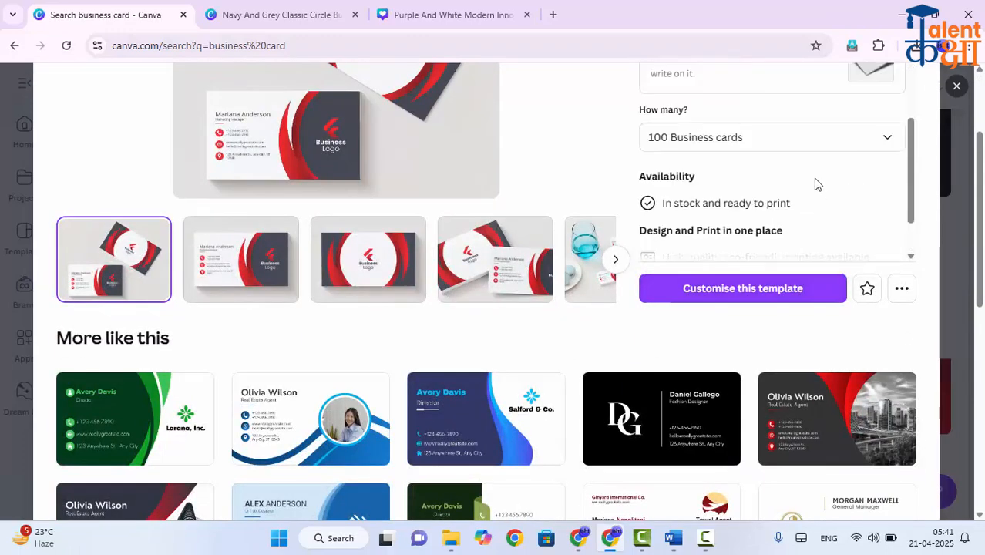
scroll(784, 185, "up", 1)
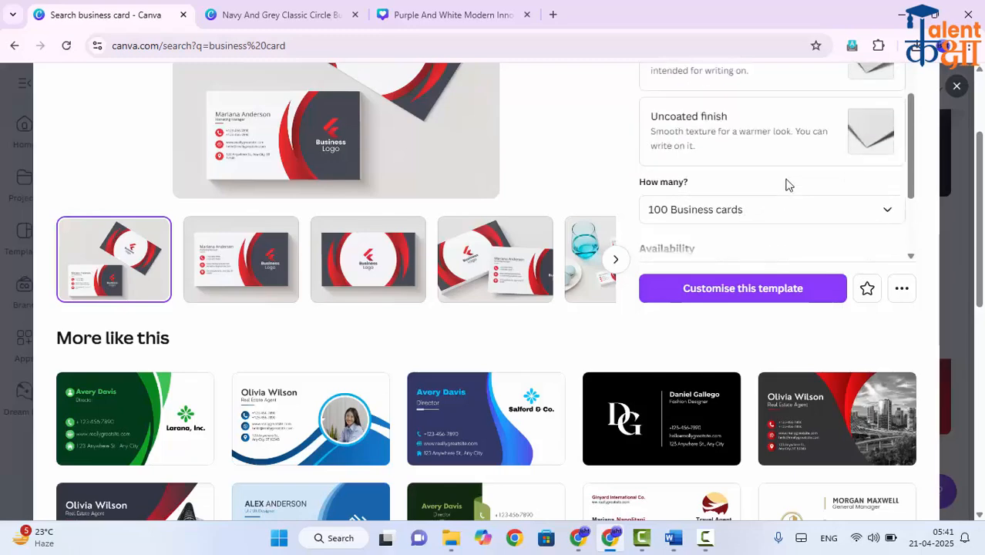
scroll(786, 185, "down", 2)
scroll(793, 200, "down", 2)
scroll(793, 166, "up", 3)
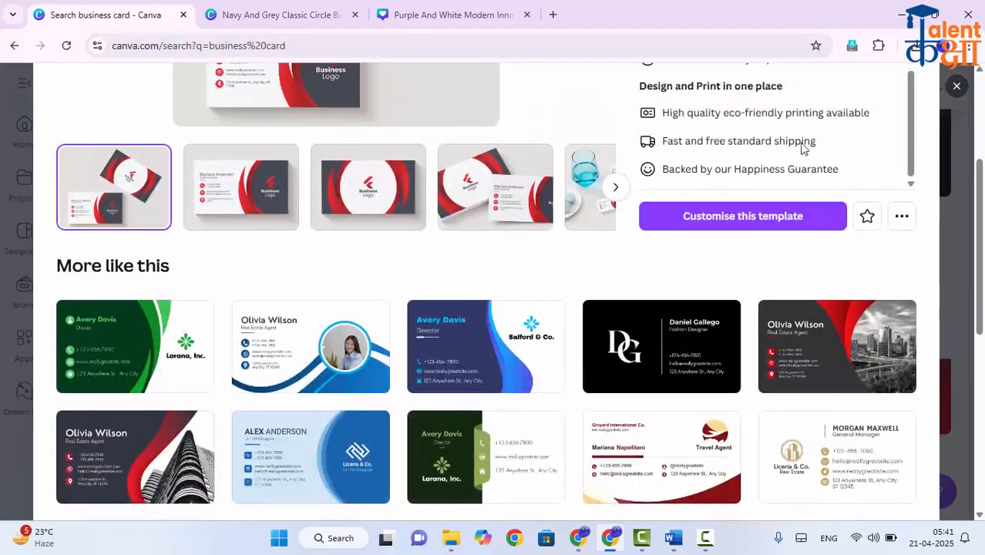
scroll(802, 136, "down", 1)
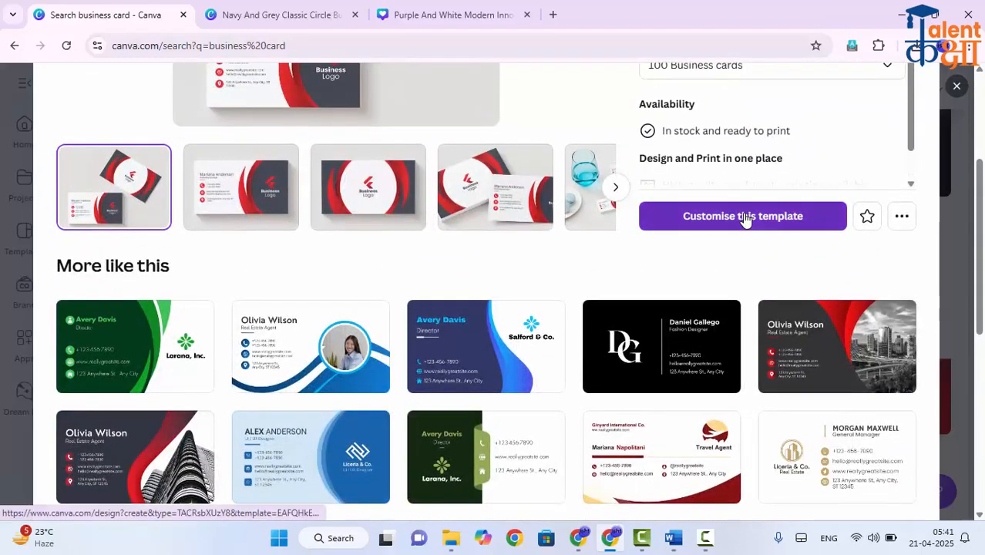
left_click(745, 218)
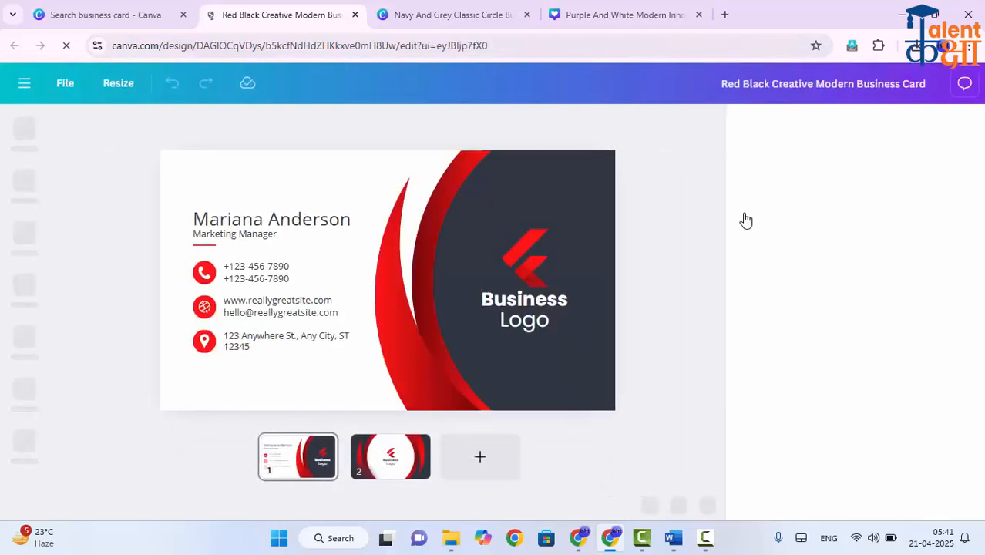
- Inspect the editable elements on the card's front: the logo, name, job title, phone, web and address texts
left_click(535, 268)
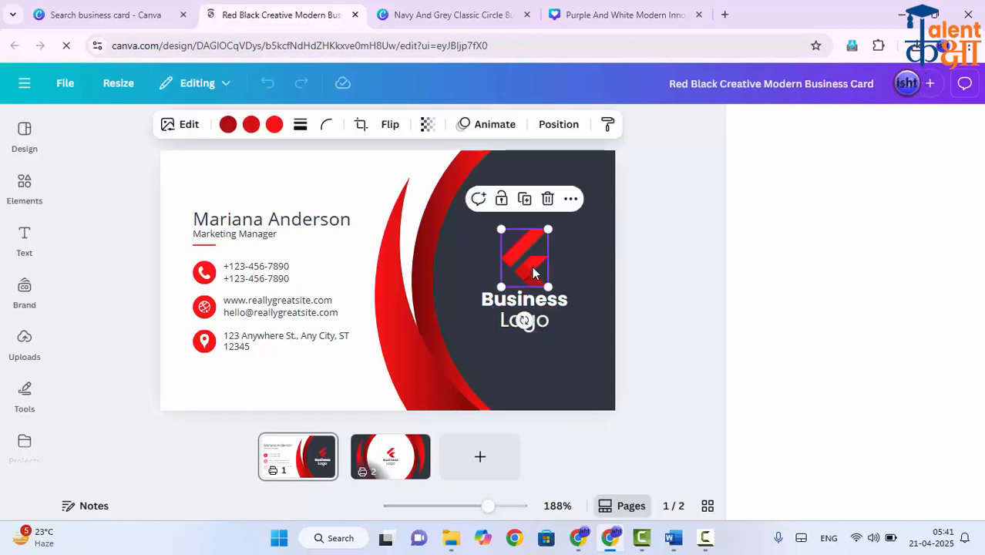
left_click(277, 222)
left_click(245, 235)
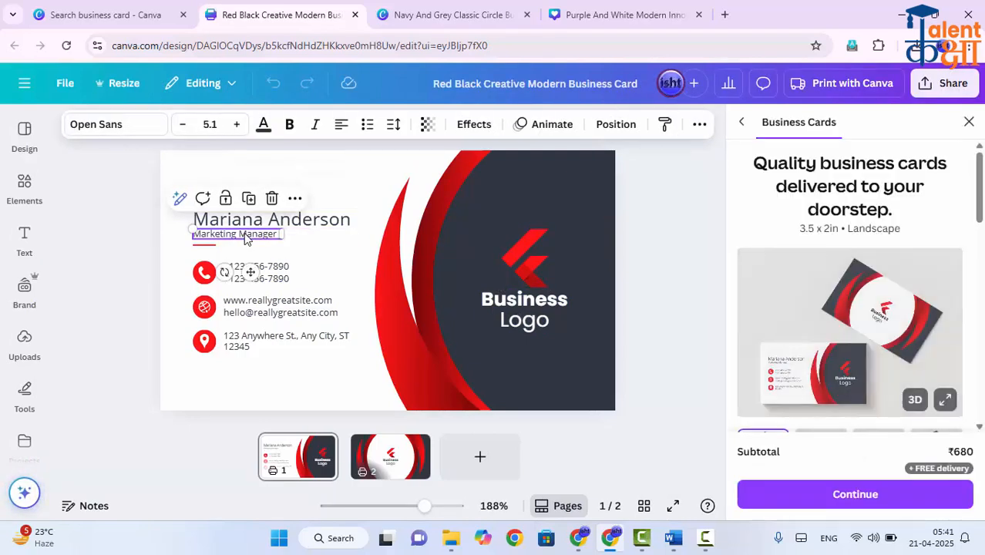
left_click(287, 278)
left_click(291, 306)
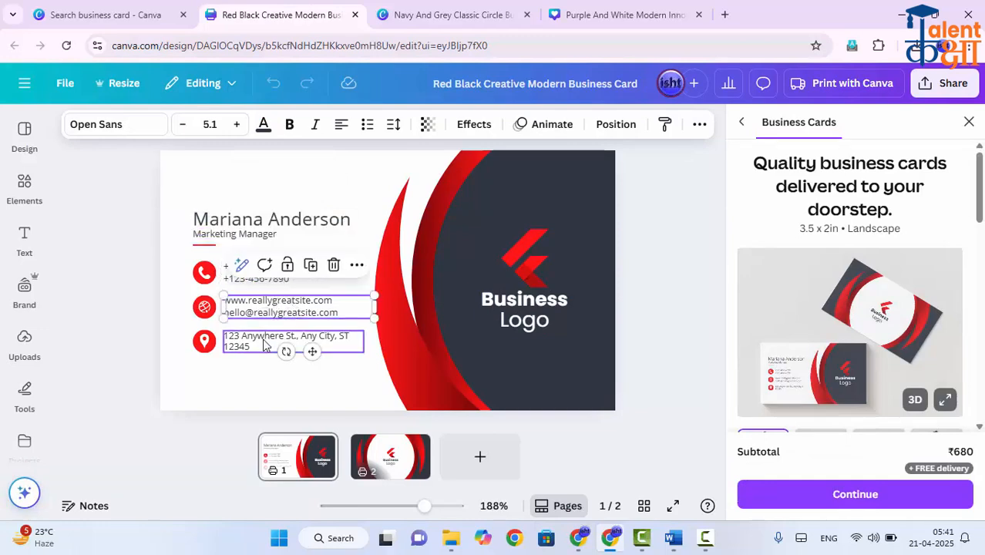
left_click(263, 344)
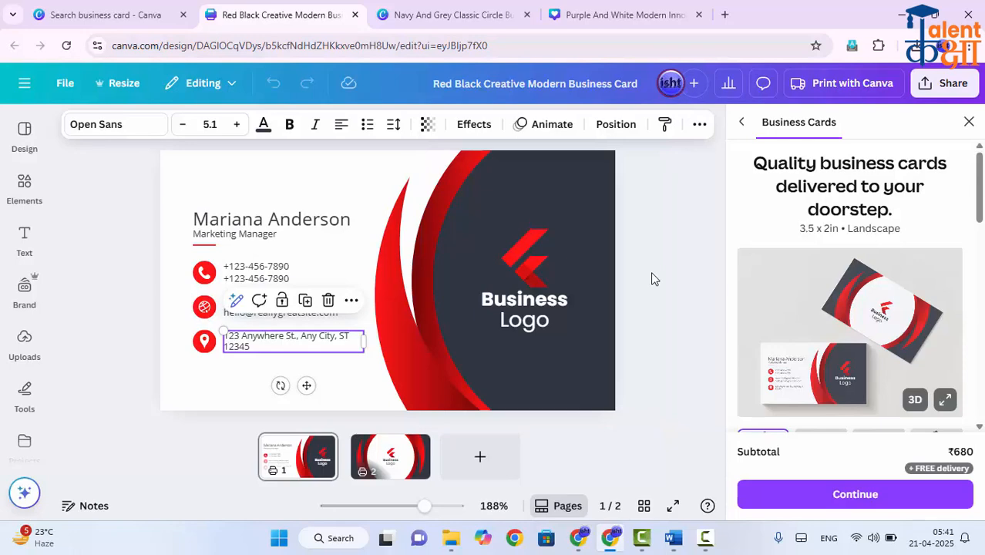
- Compare the front and back pages of the business card, ending on the back page
left_click(375, 457)
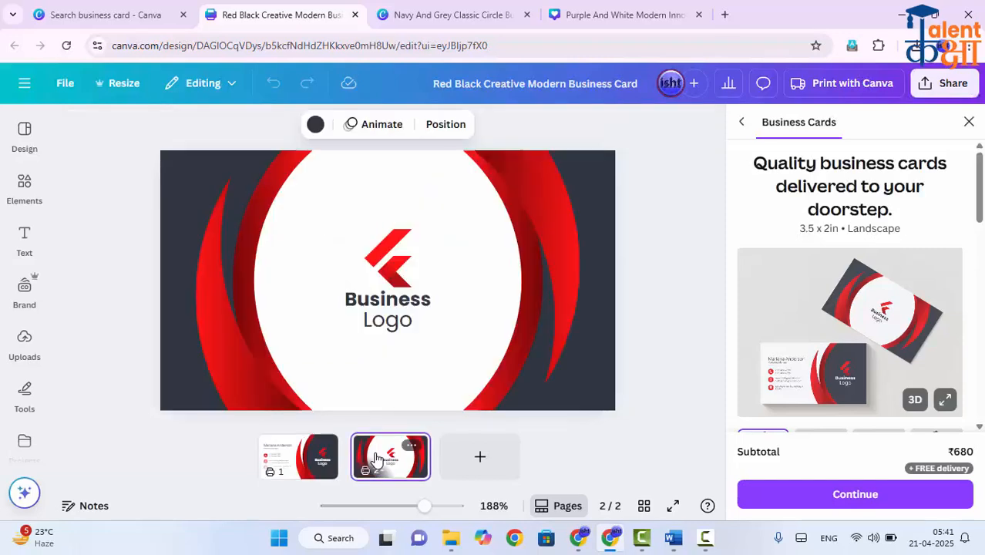
left_click(288, 449)
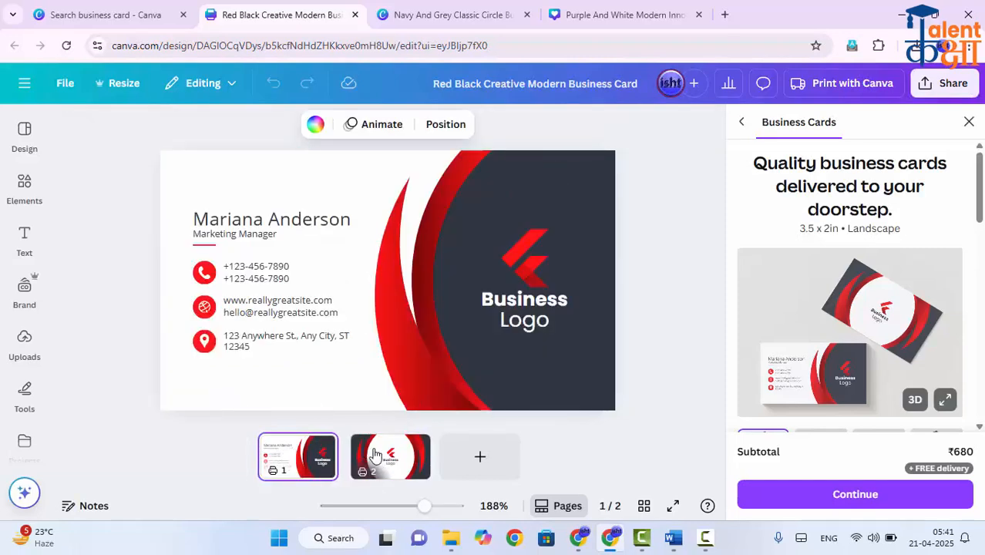
left_click(379, 457)
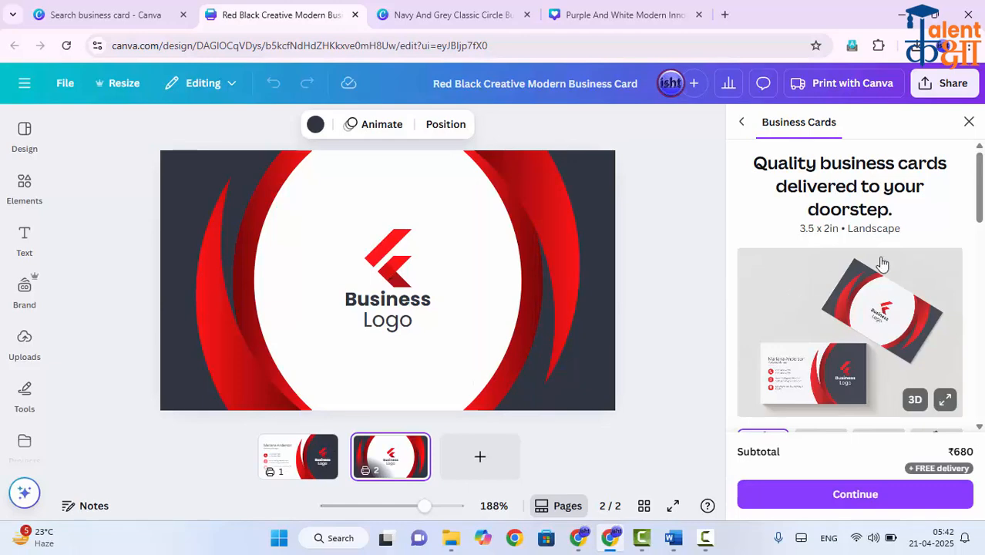
- Examine the design's print options, covering pages to print, paper type, paper finish, quantity and price
scroll(904, 350, "down", 1)
scroll(904, 350, "down", 1)
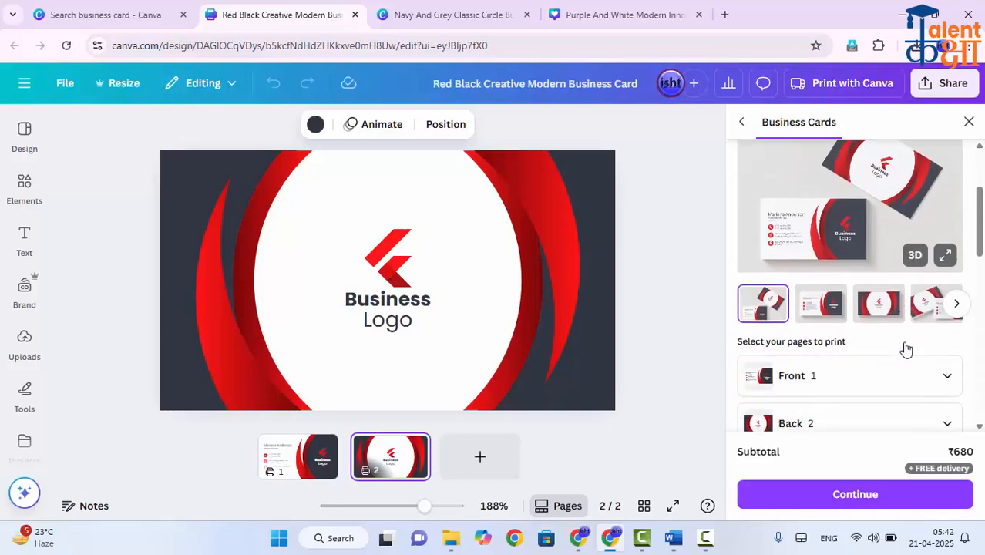
scroll(906, 349, "down", 3)
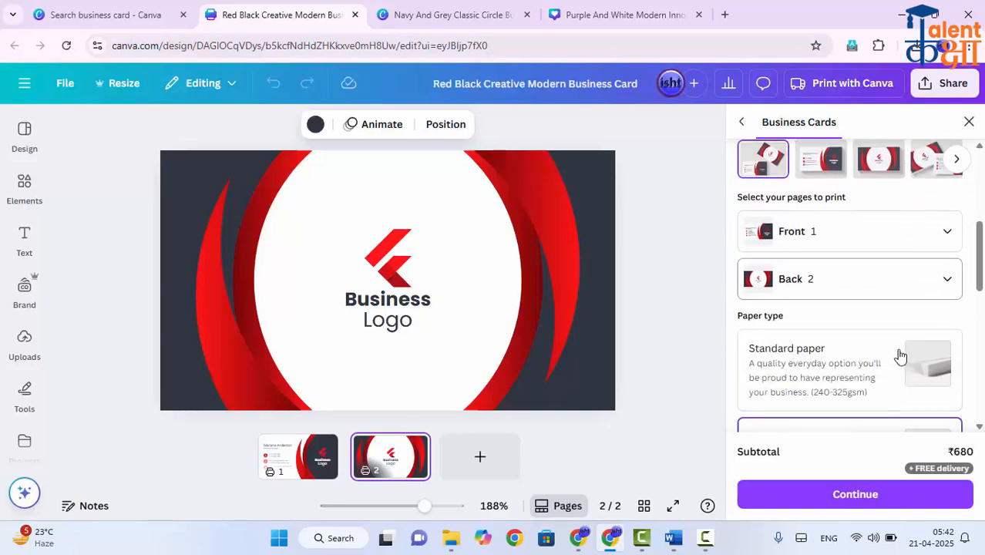
scroll(897, 358, "down", 2)
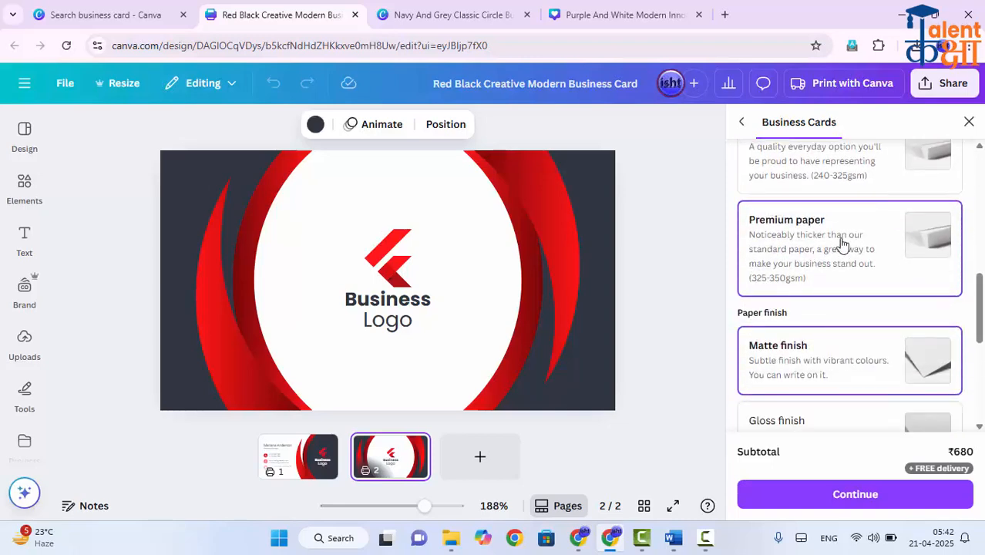
scroll(842, 249, "down", 1)
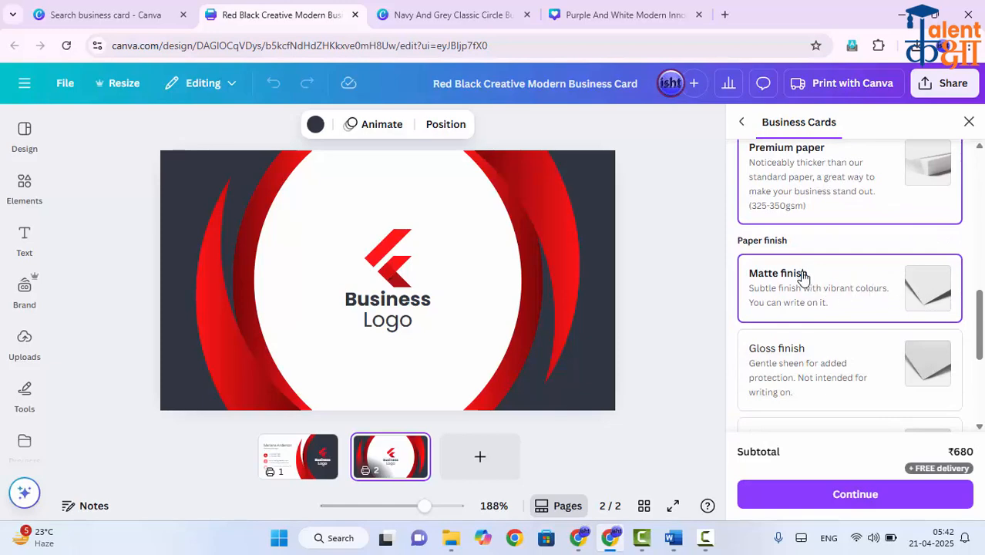
scroll(933, 402, "down", 2)
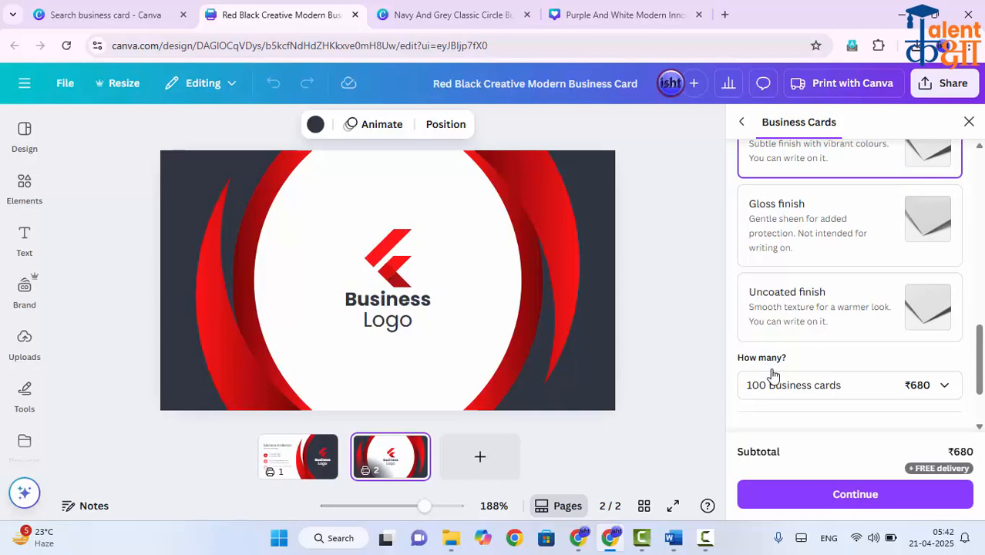
scroll(824, 319, "up", 4)
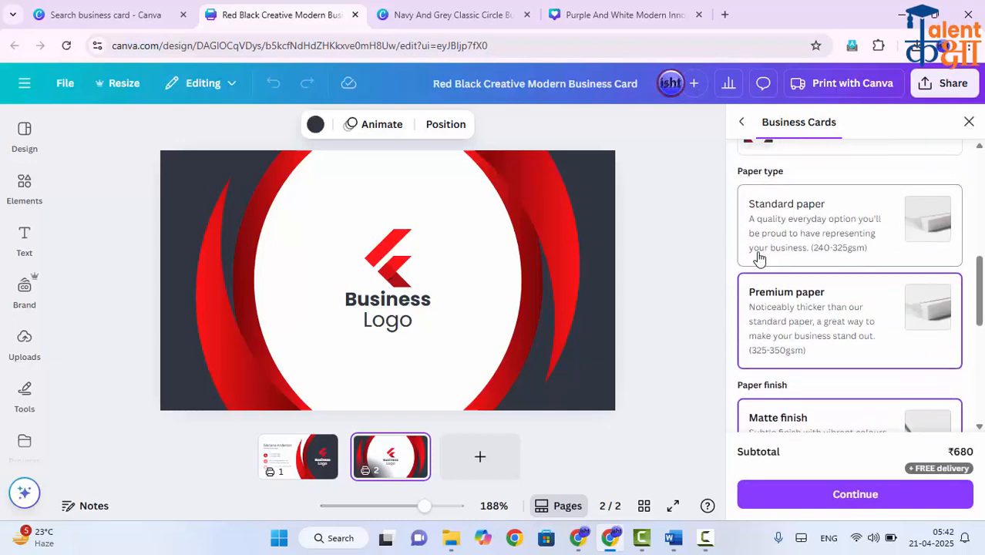
scroll(824, 320, "down", 5)
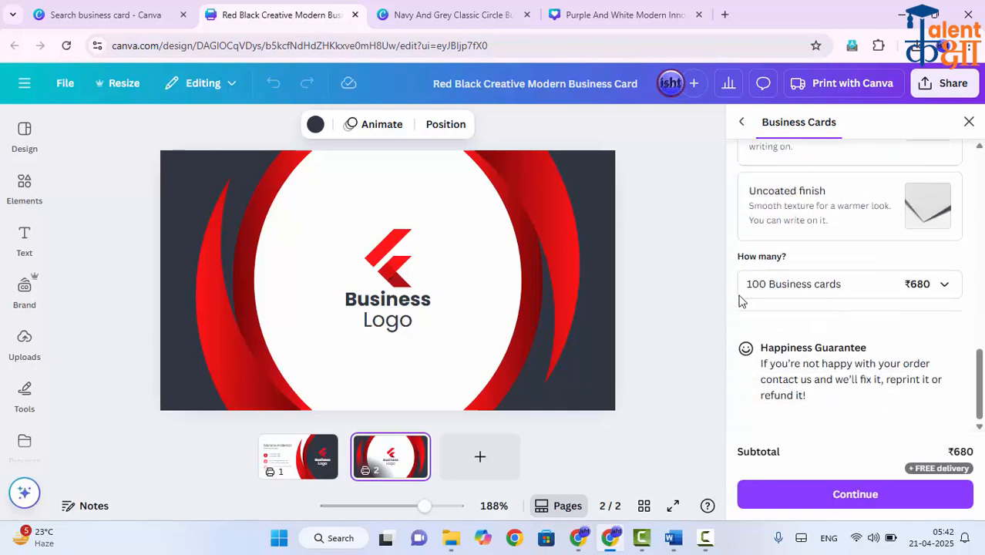
- Browse the similar business card templates under the original template's preview, and return to the opened design
left_click(142, 9)
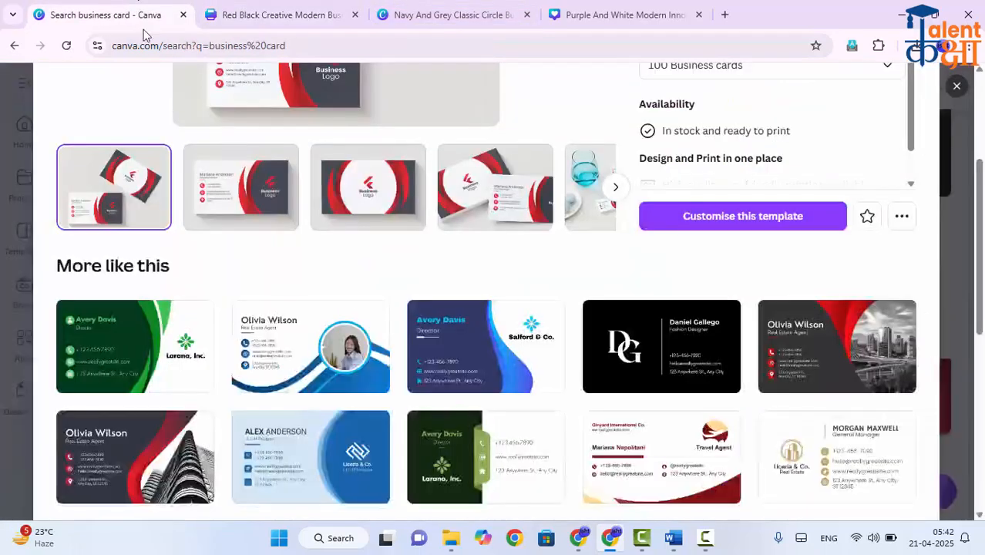
left_click(667, 336)
scroll(665, 339, "down", 4)
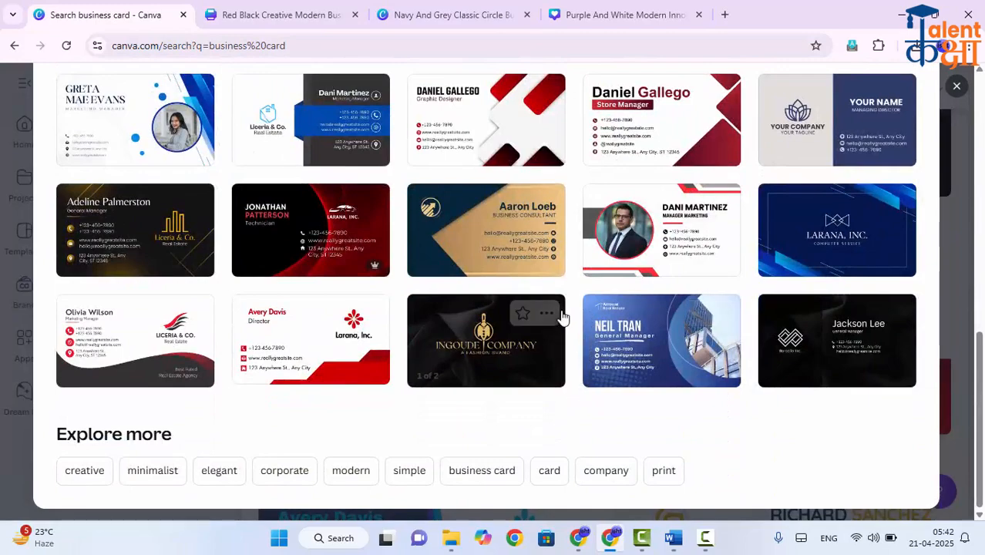
scroll(567, 311, "up", 5)
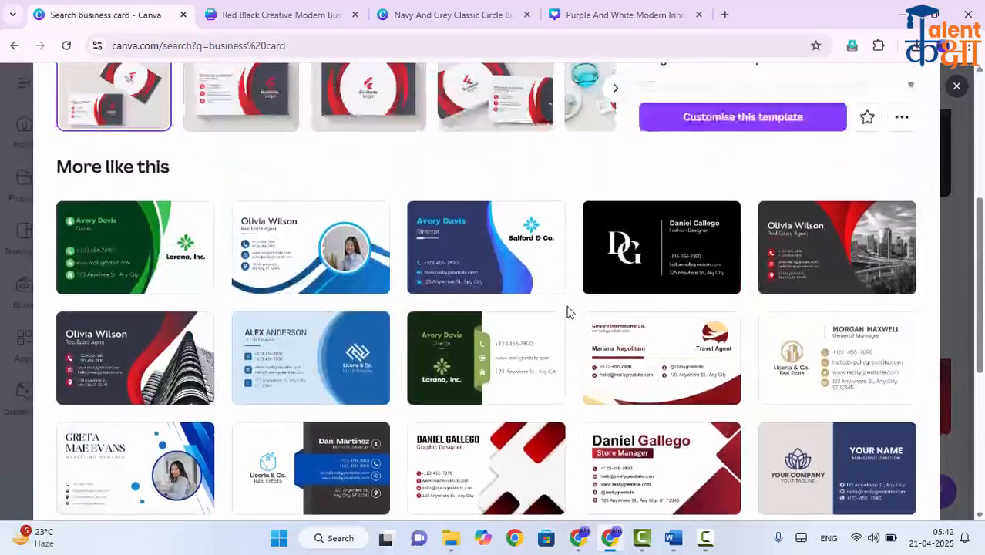
left_click(329, 10)
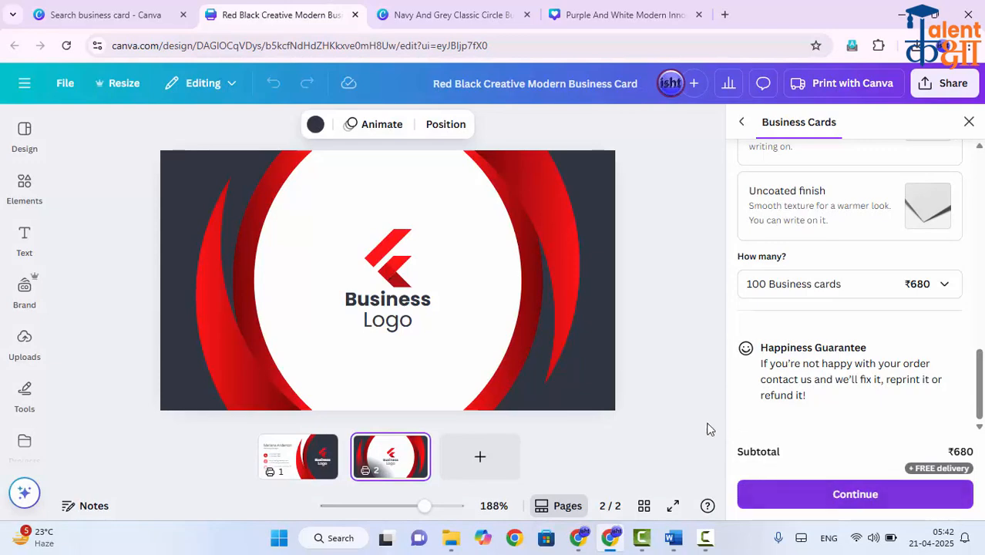
- Return to the card's front page, and view the design's sharing and download options before dismissing them
left_click(320, 457)
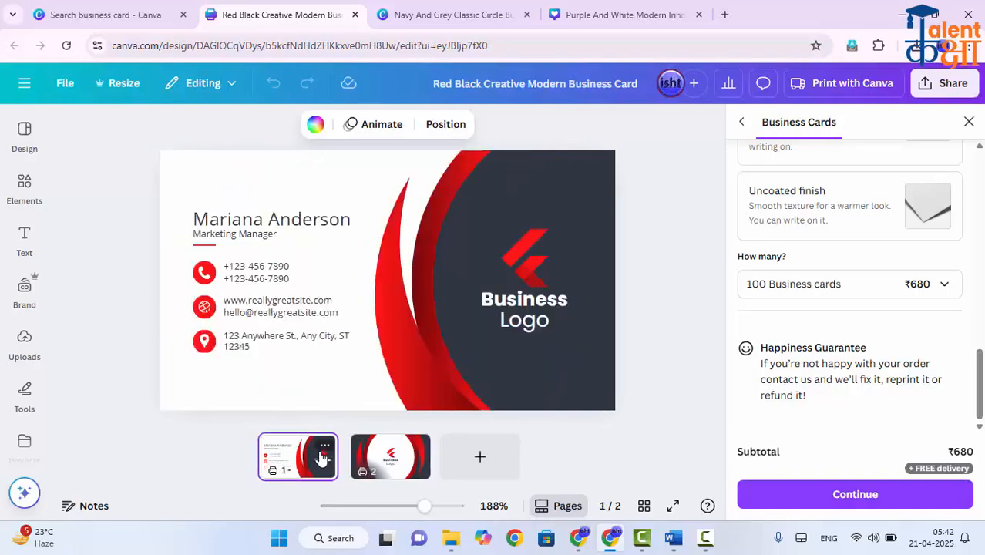
left_click(927, 88)
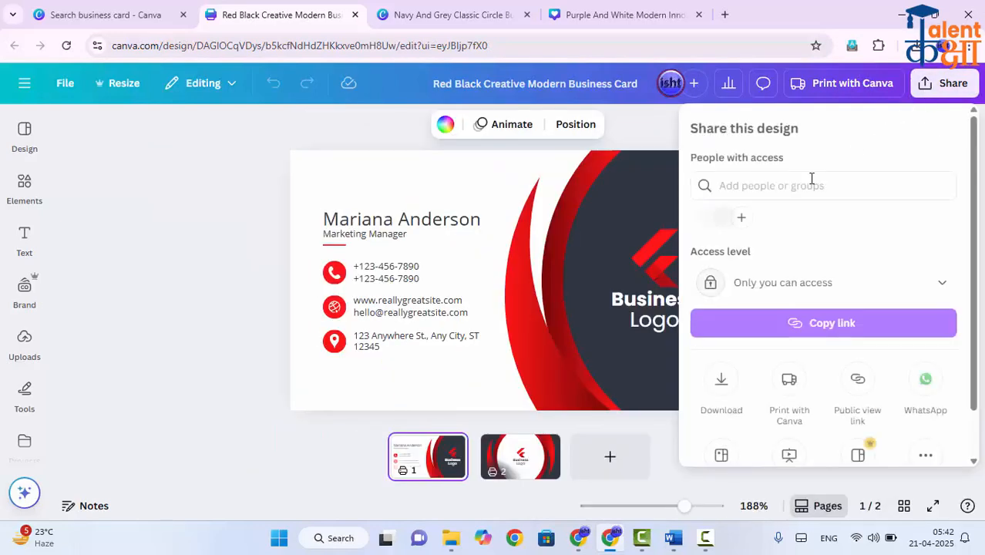
left_click(213, 224)
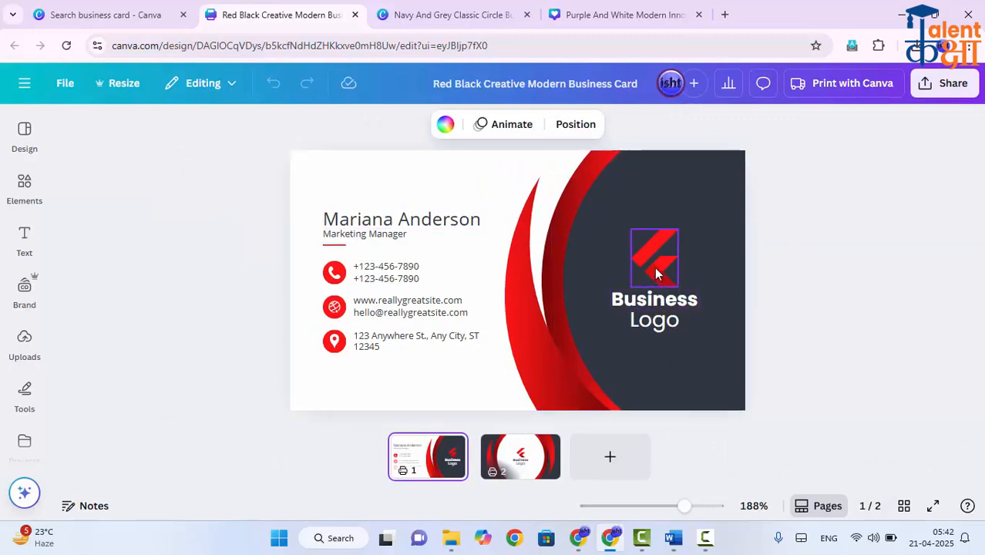
- Change the outer red curve's bright red gradient colour to the Brand Kit's dark blue on the card's front page
left_click(538, 353)
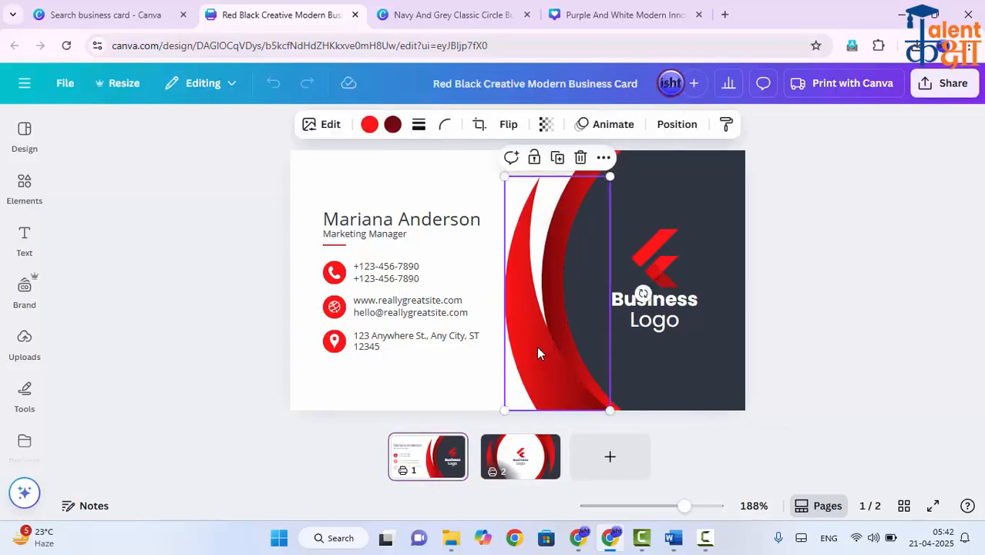
left_click(369, 125)
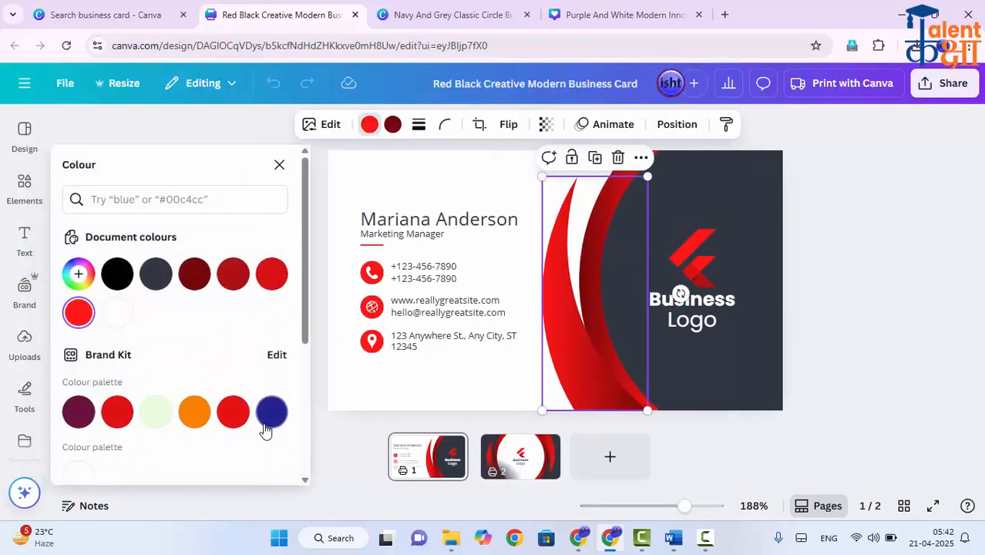
left_click(267, 422)
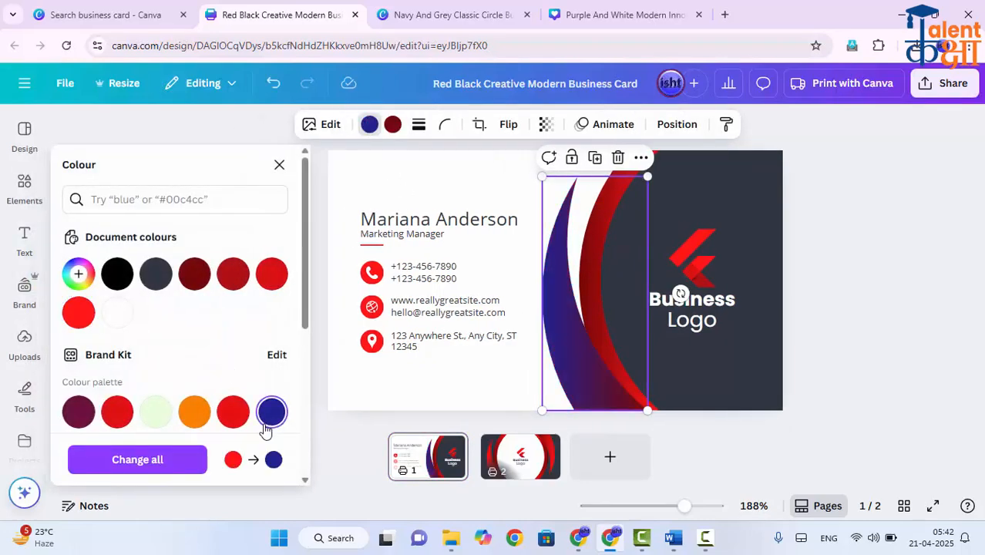
- Delete the red logo icon above the Business Logo text on the card's front page
left_click(709, 258)
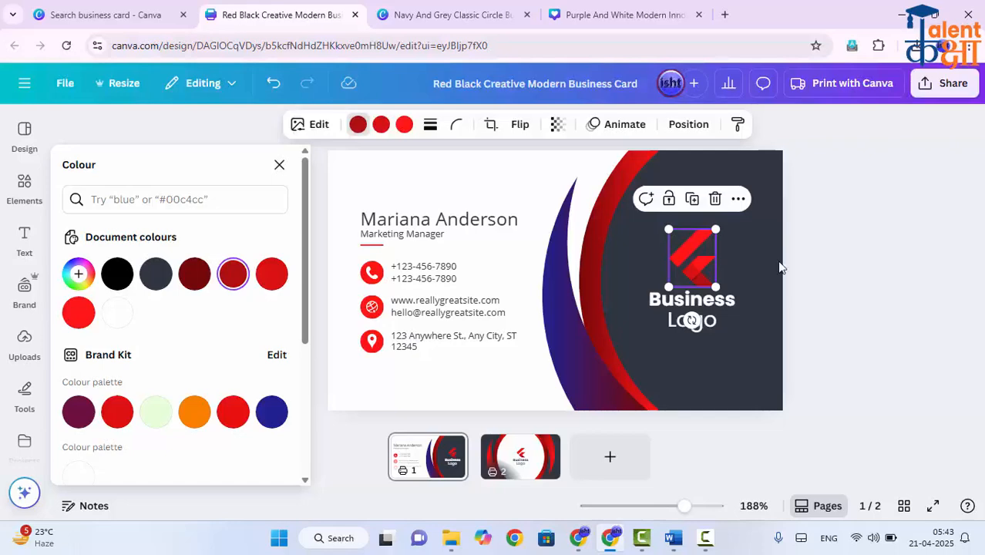
left_click(904, 284)
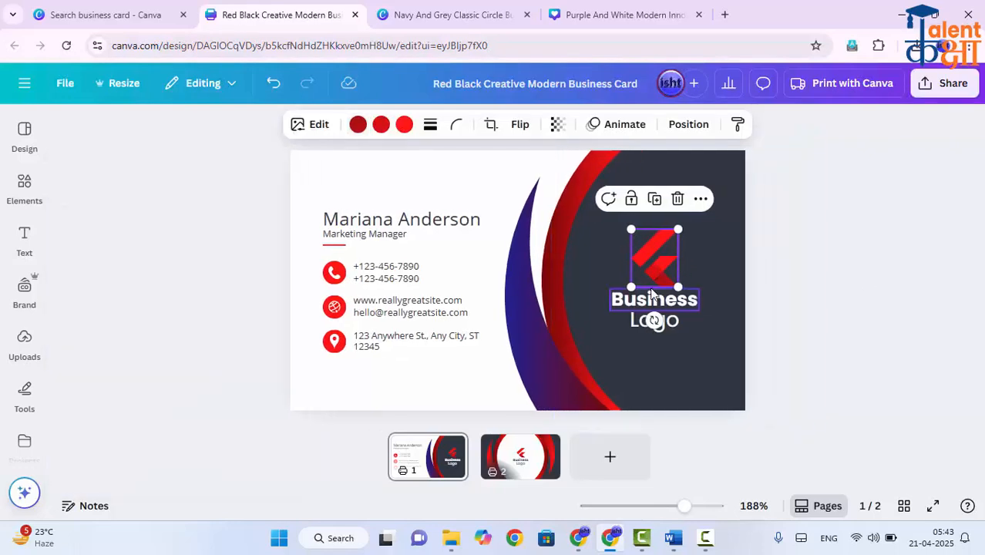
left_click(789, 319)
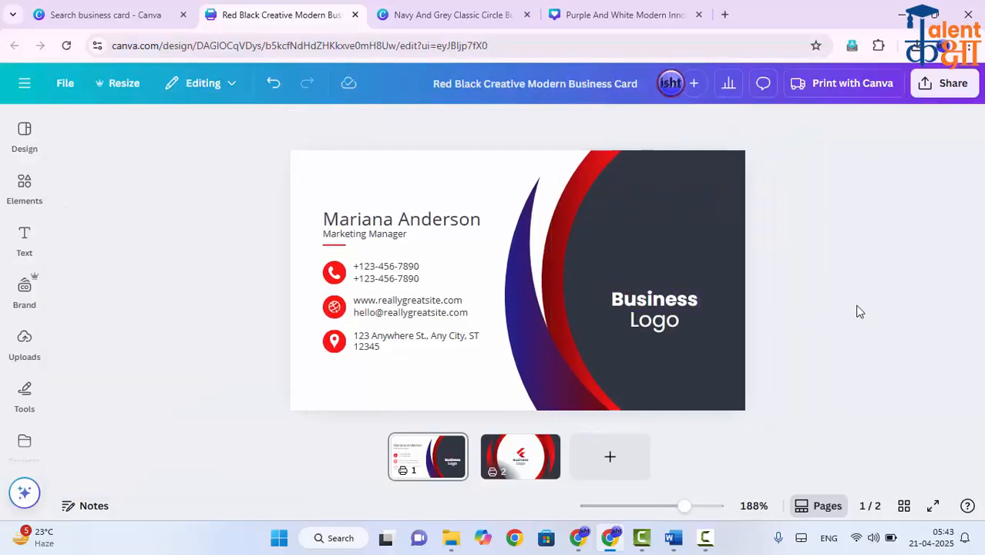
- Place the uploaded INFOTECH Company logo on the dark area of the card's front page, over the placeholder text
left_click(13, 348)
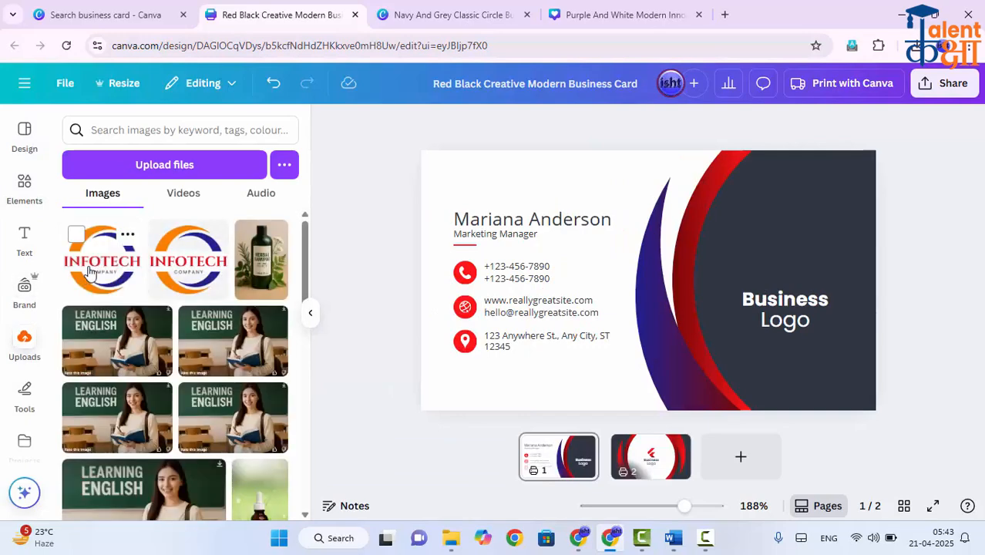
left_click_drag(90, 271, 774, 231)
left_click_drag(772, 224, 749, 258)
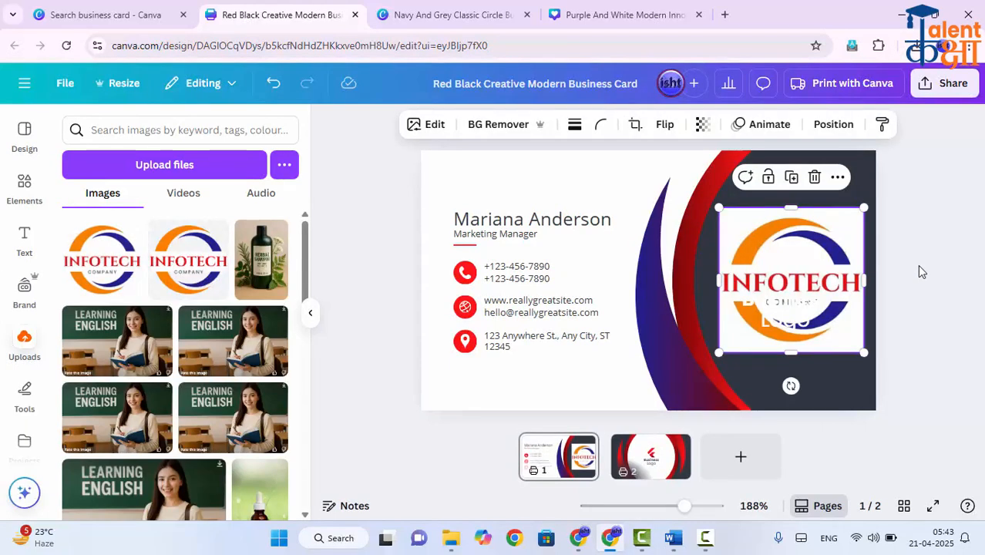
- Delete the Business Logo placeholder text overlapping the INFOTECH logo
left_click(904, 273)
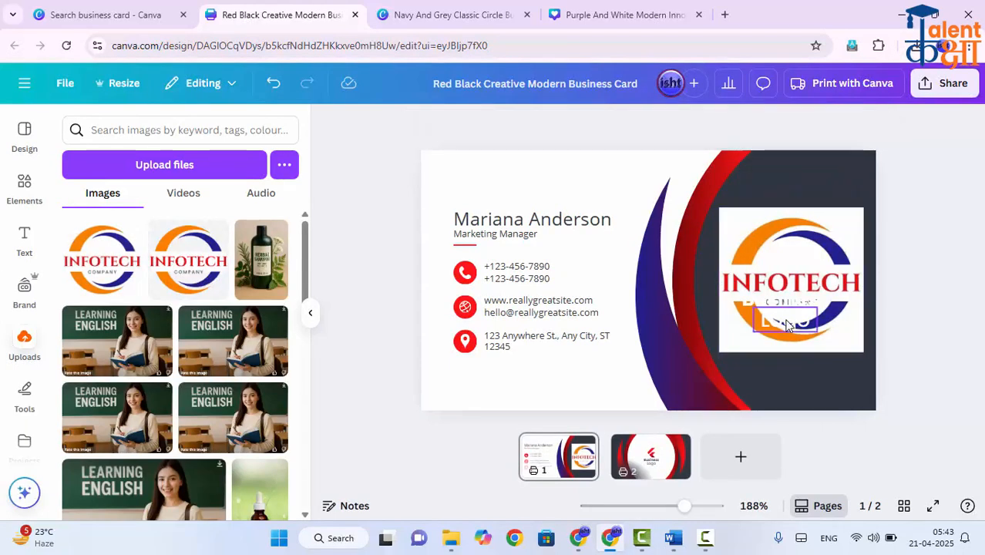
left_click(788, 322)
key("Delete")
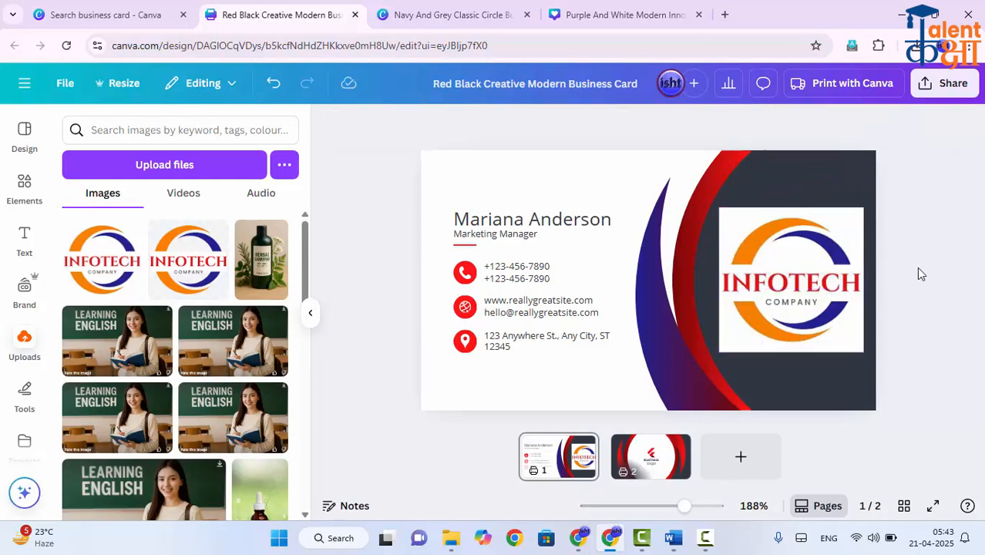
- Shrink the INFOTECH logo and centre it within the card's dark area
left_click(824, 289)
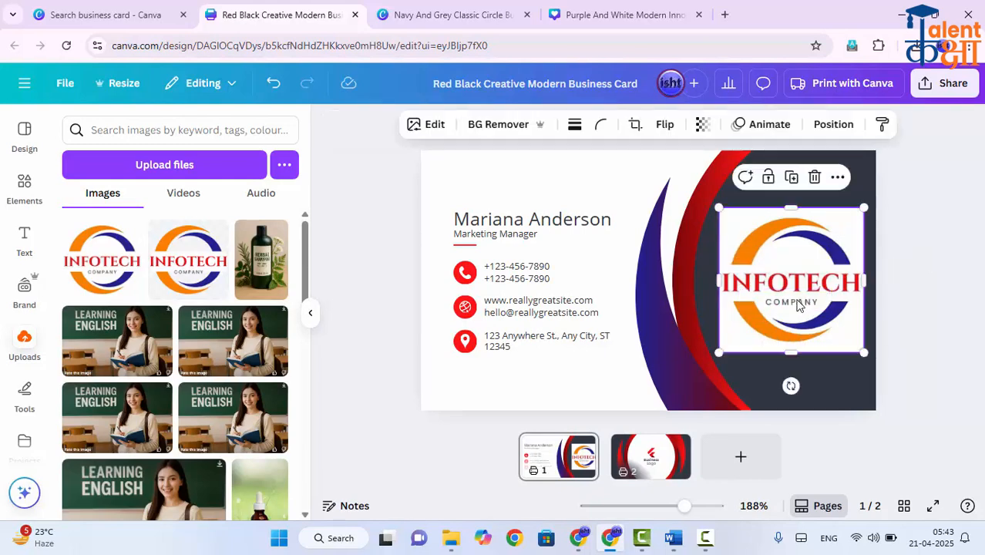
left_click_drag(860, 355, 830, 326)
left_click_drag(797, 278, 813, 297)
left_click(906, 252)
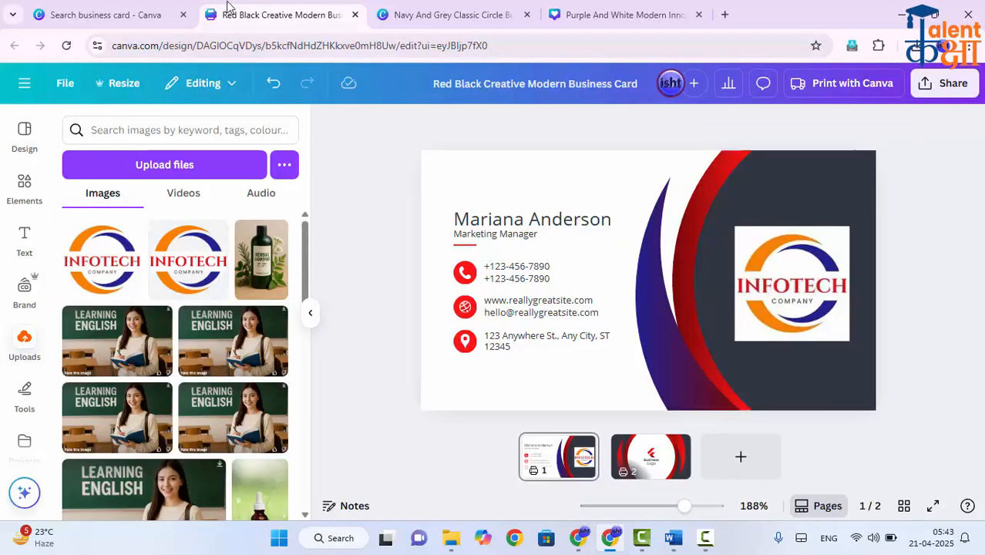
- Return to the business card search results, close the template preview, and search for "letter pad"
left_click(162, 7)
scroll(732, 220, "up", 5)
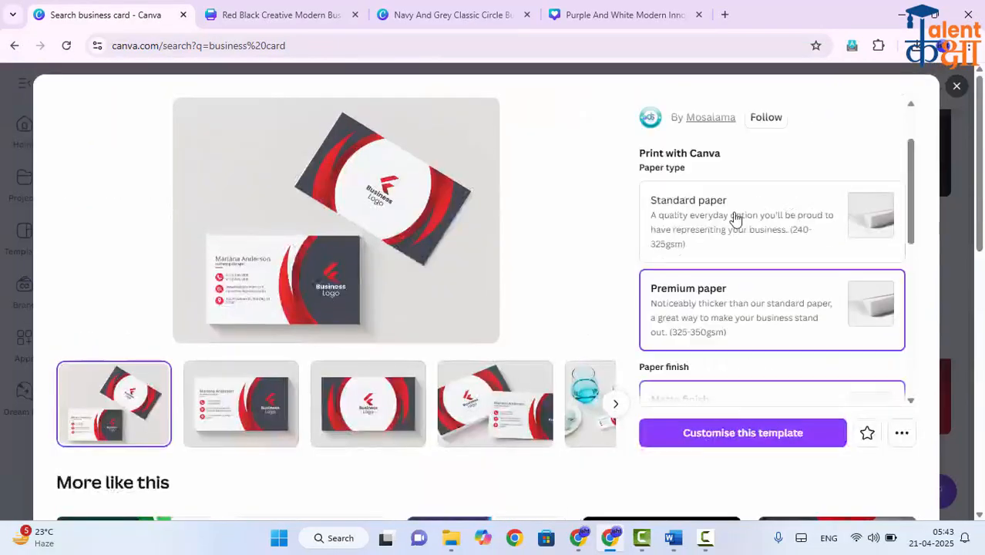
left_click(956, 85)
scroll(616, 91, "up", 3)
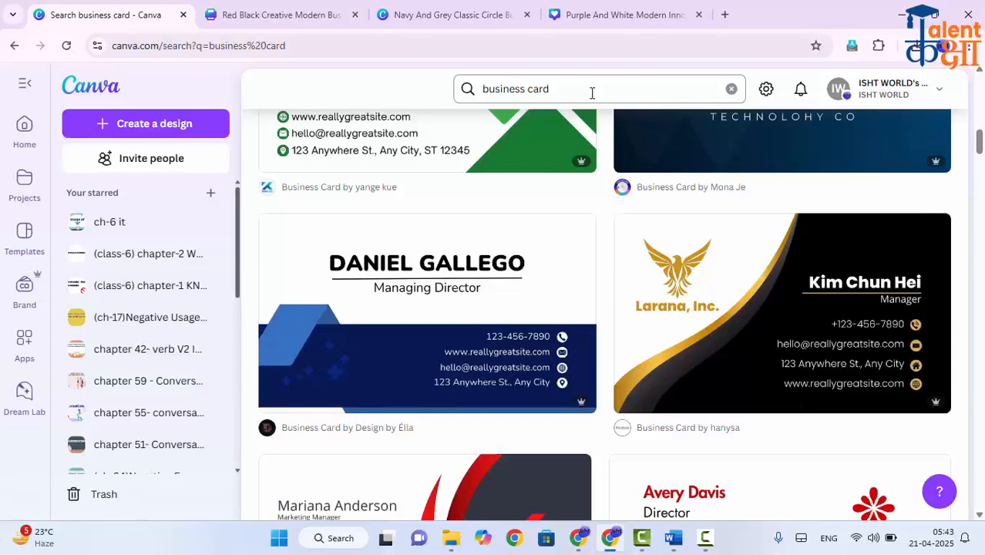
left_click_drag(591, 93, 473, 92)
type("let")
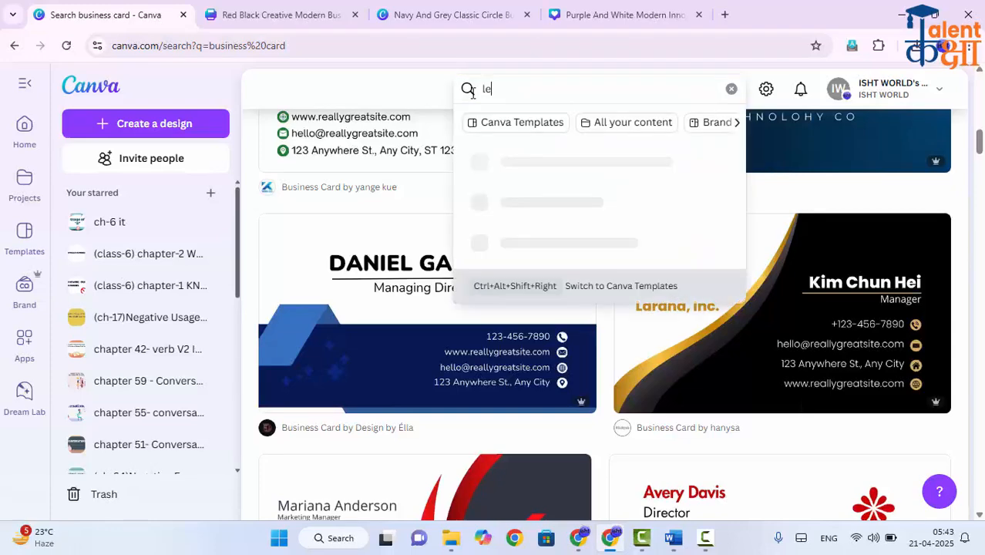
type("ter pad")
key("Return")
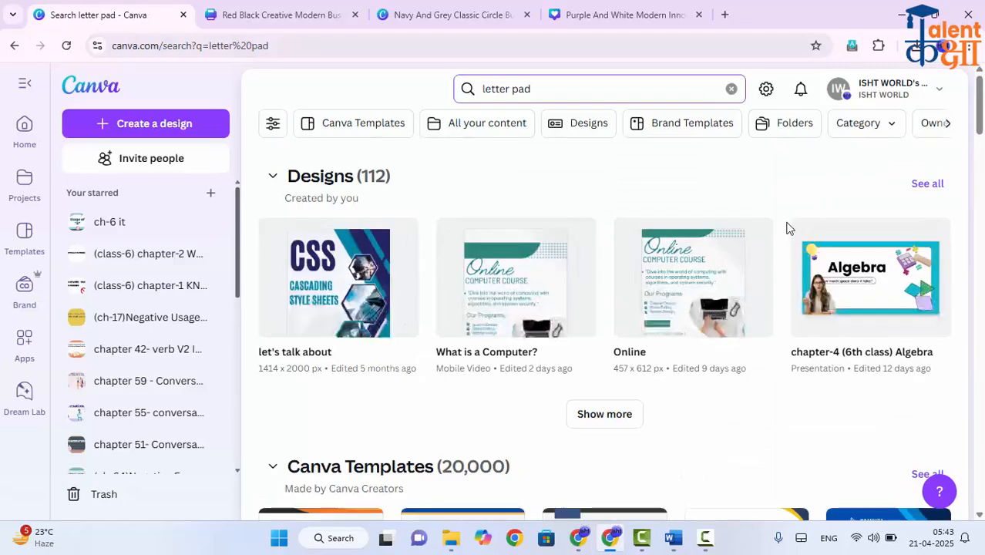
- Browse the letter pad templates and open the Brown Modern Cover Letter template for customising
scroll(649, 303, "down", 5)
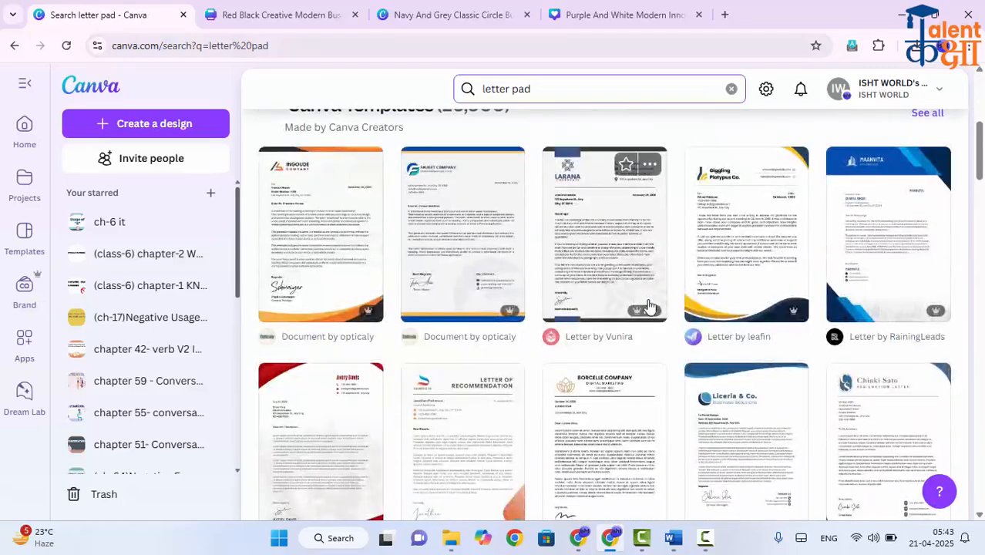
scroll(648, 305, "down", 6)
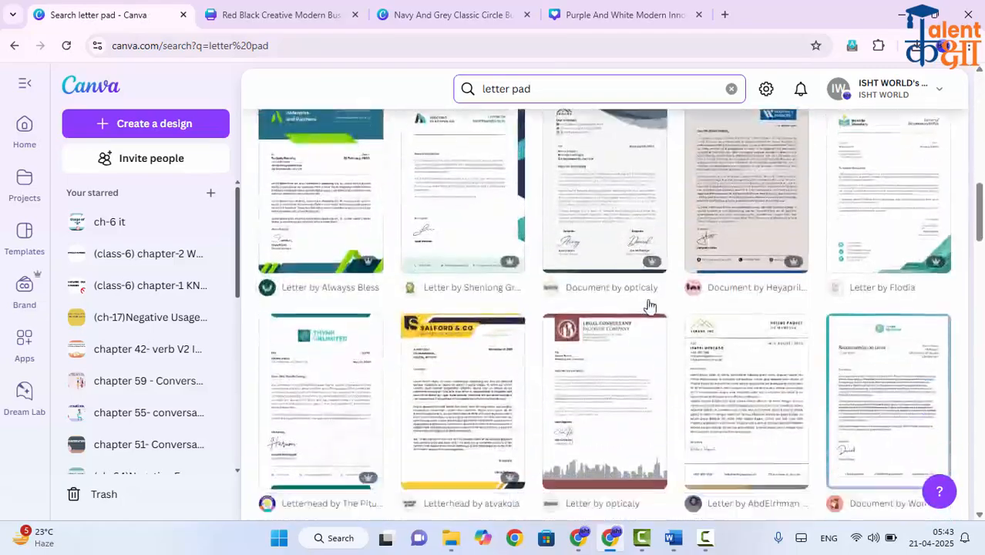
scroll(649, 306, "down", 5)
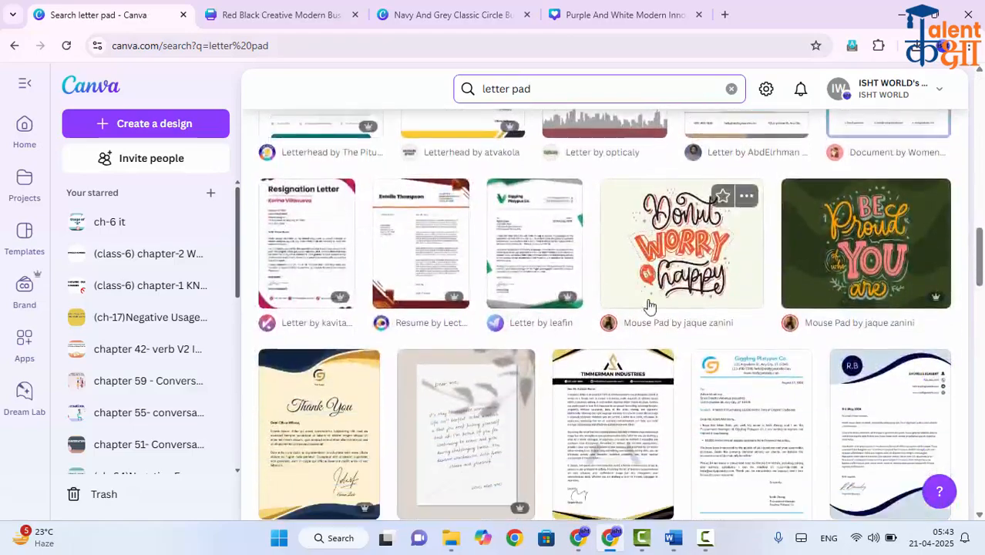
scroll(649, 305, "down", 5)
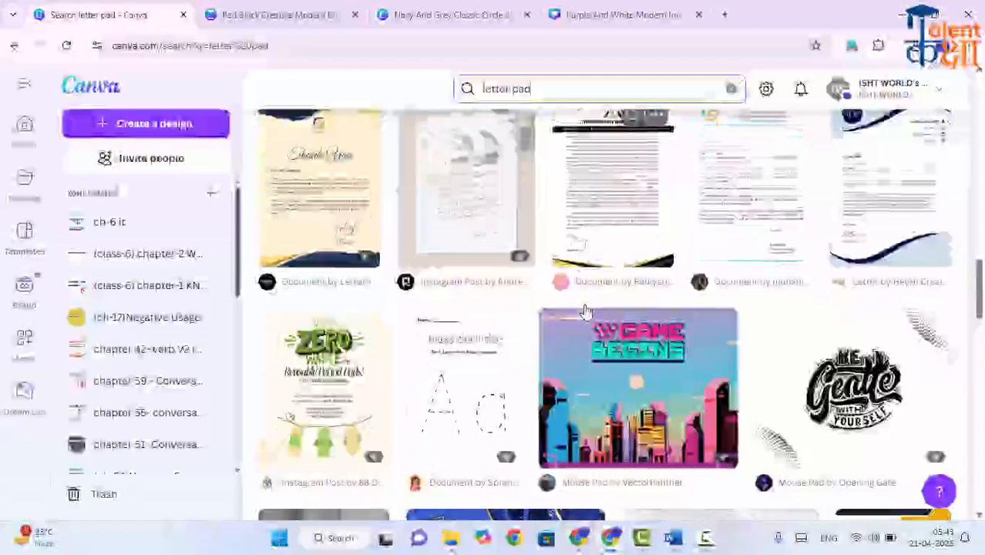
scroll(583, 311, "up", 5)
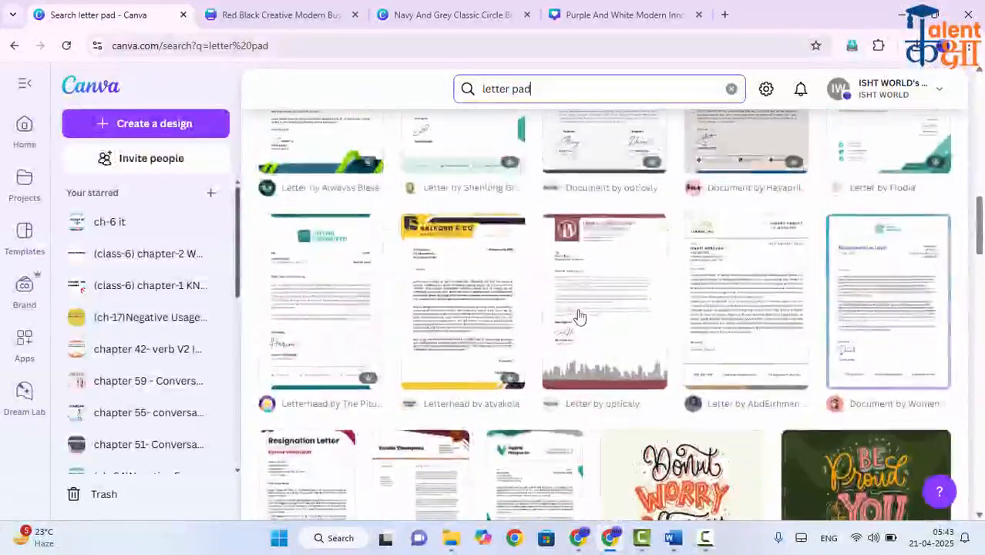
scroll(578, 316, "down", 3)
left_click(457, 348)
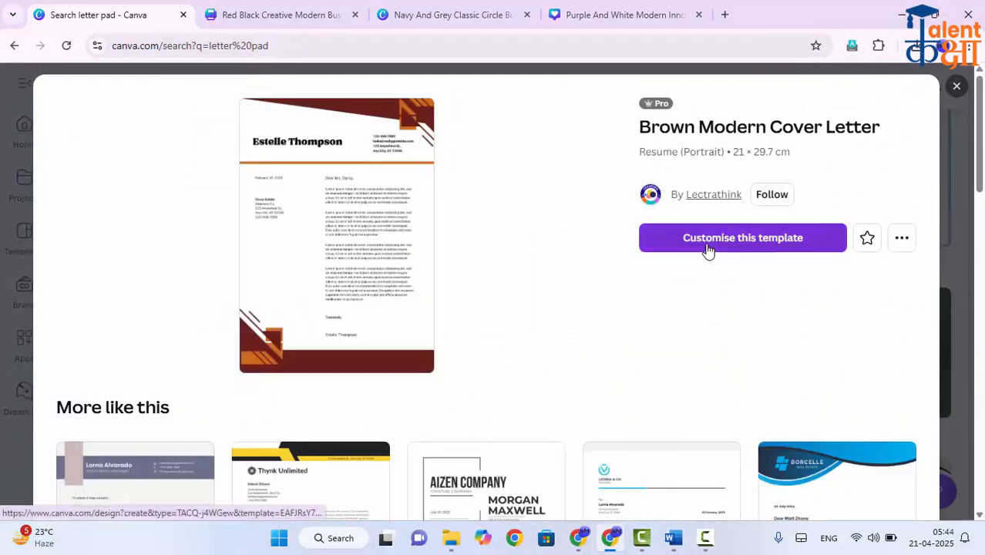
left_click(707, 250)
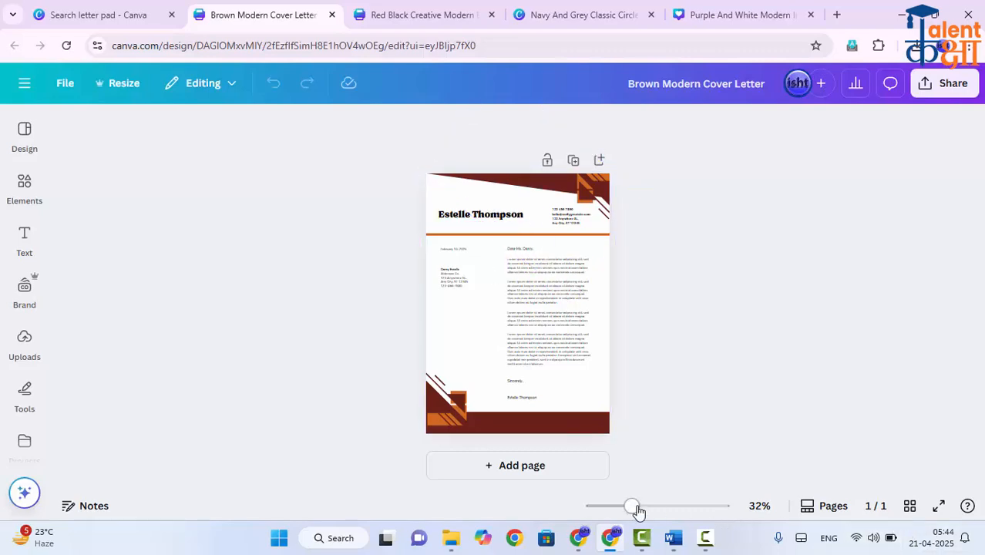
- Replace the name heading at the top of the letter with "infotech computer"
left_click_drag(632, 507, 668, 508)
scroll(505, 242, "up", 4)
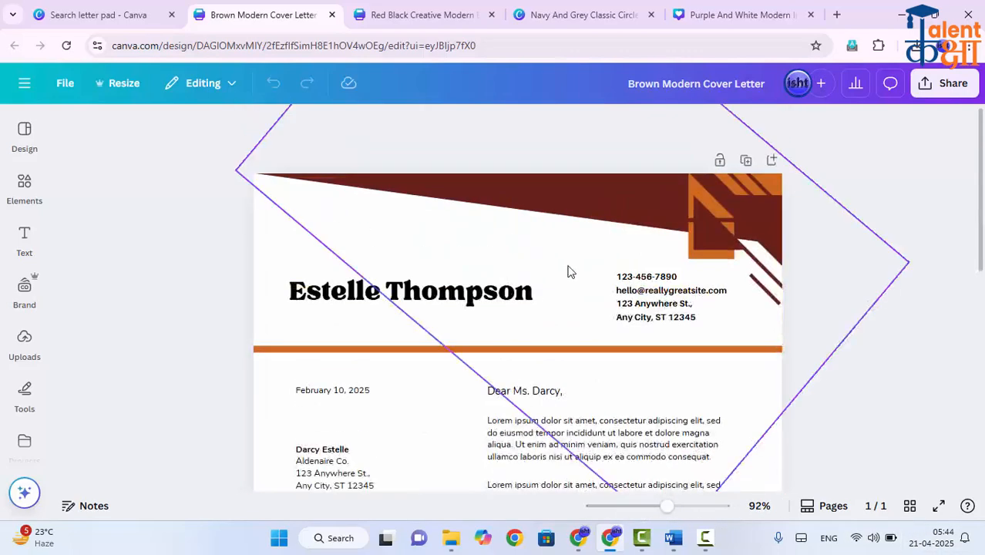
left_click(470, 302)
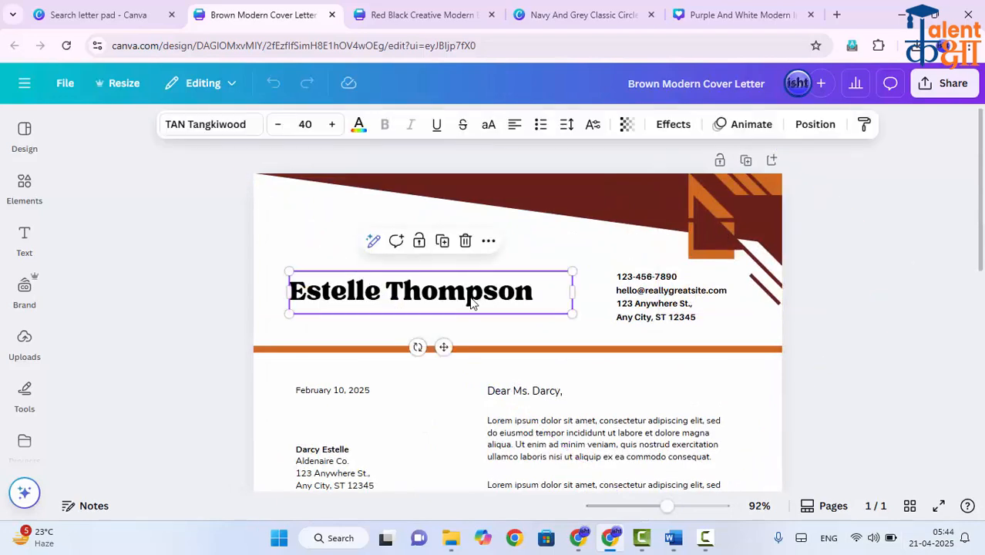
double_click(471, 302)
type("infot")
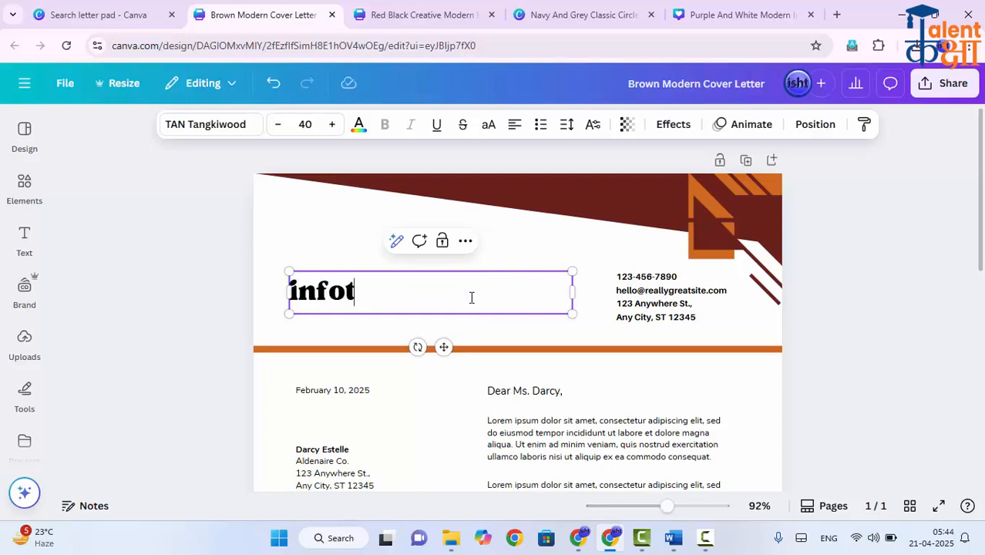
type("ech computer")
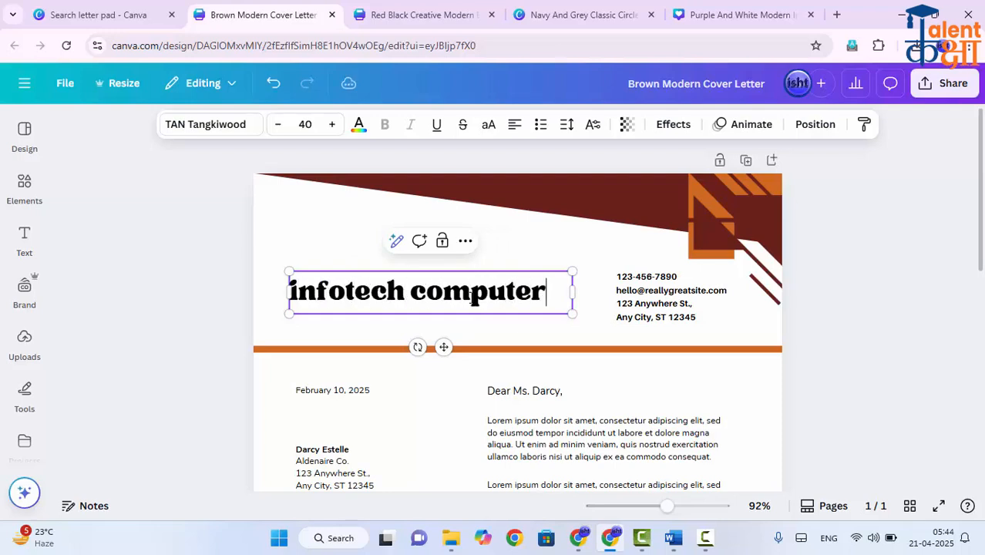
left_click(655, 291)
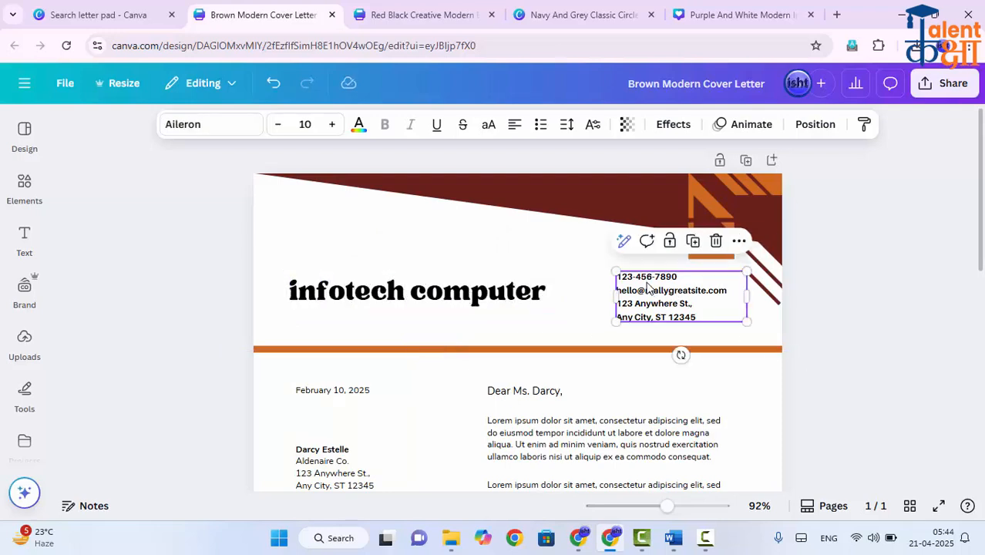
double_click(660, 298)
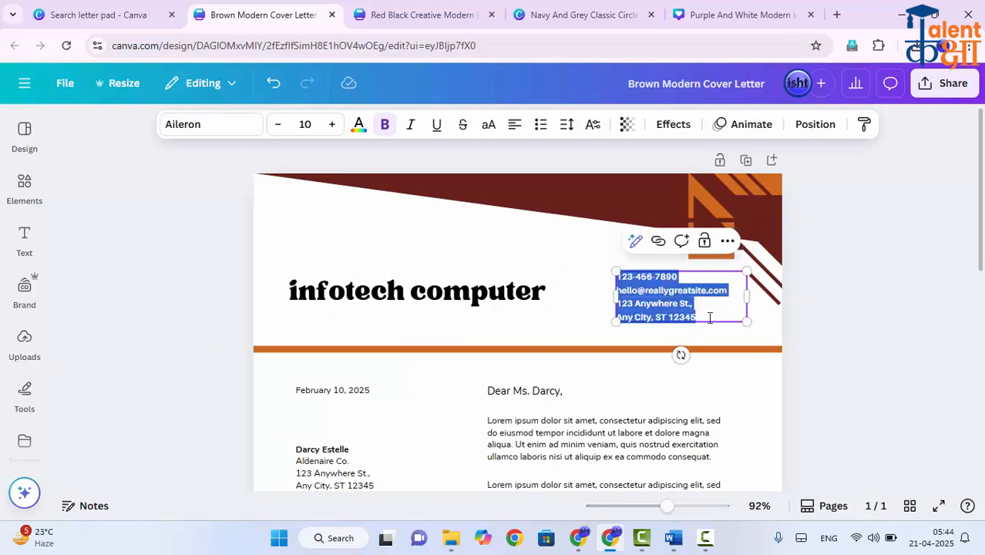
left_click(700, 318)
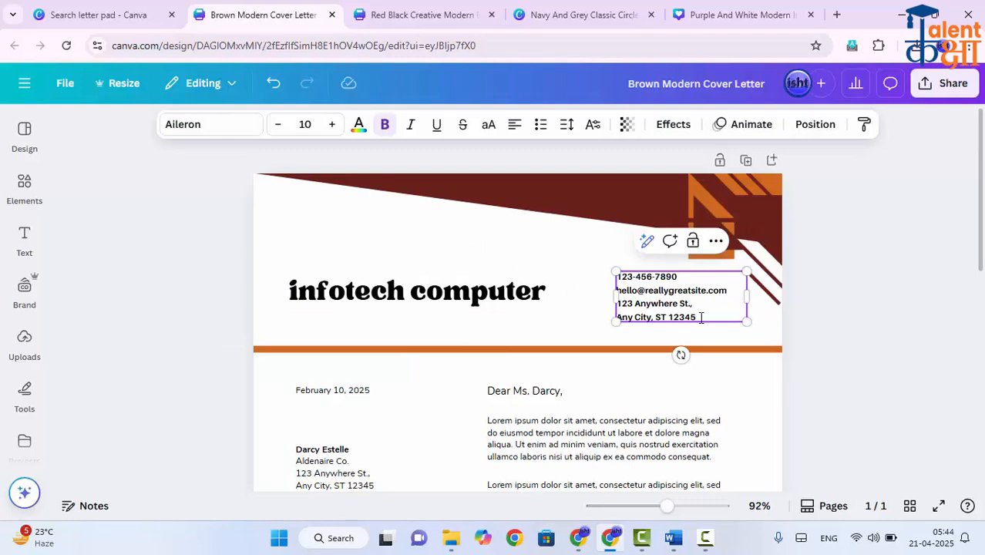
key("Return")
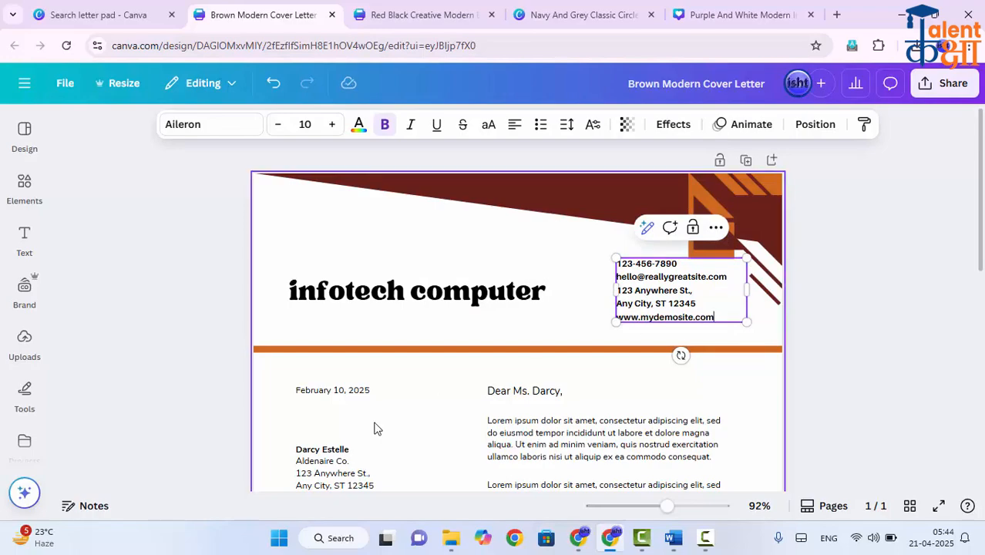
- Review the whole letter page, from the header and body text to the closing and footer
scroll(373, 429, "down", 2)
scroll(583, 356, "down", 4)
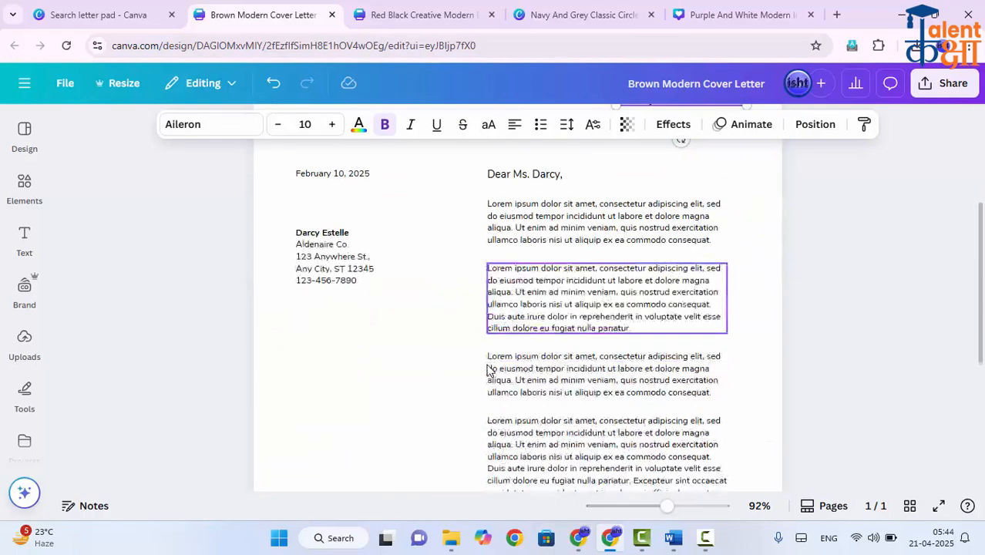
scroll(489, 362, "up", 6)
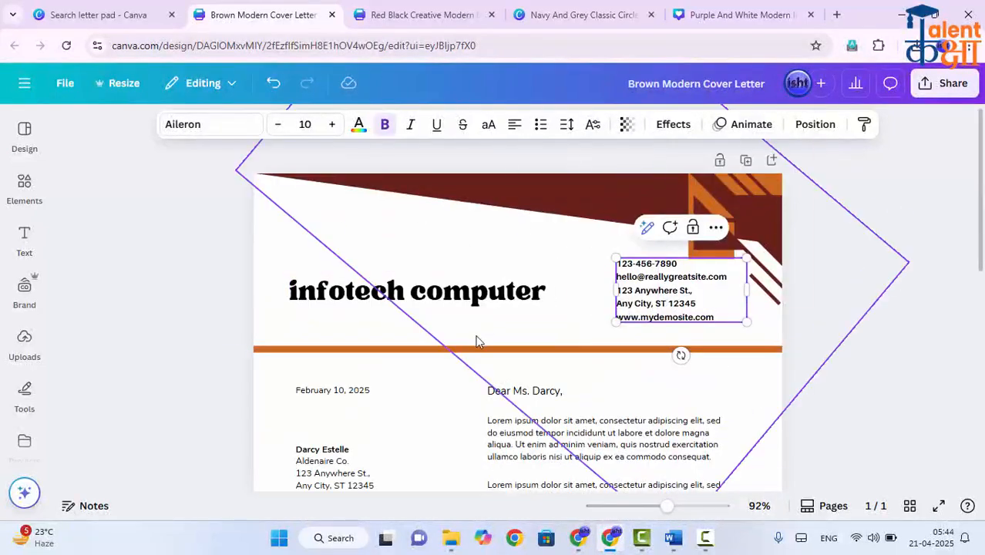
scroll(474, 341, "down", 10)
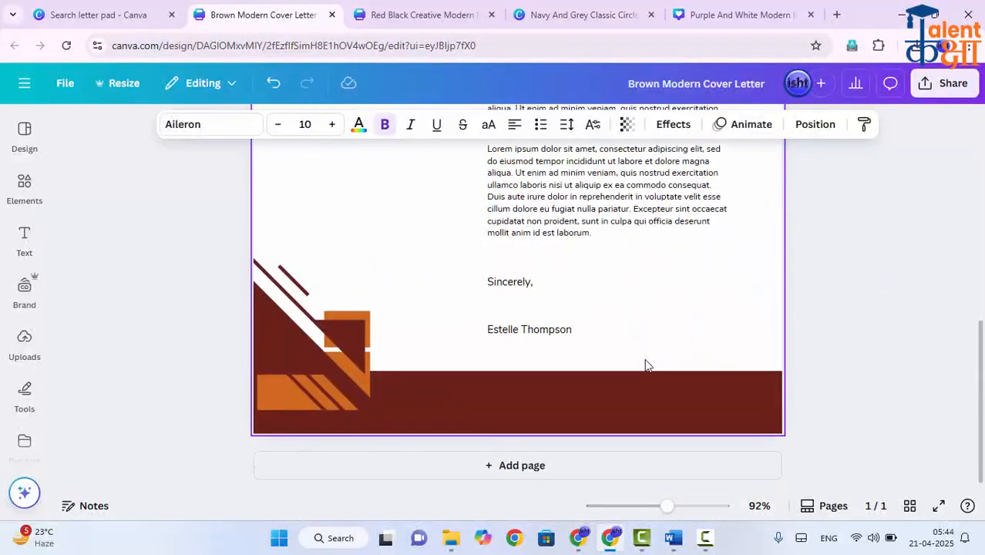
scroll(643, 354, "up", 5)
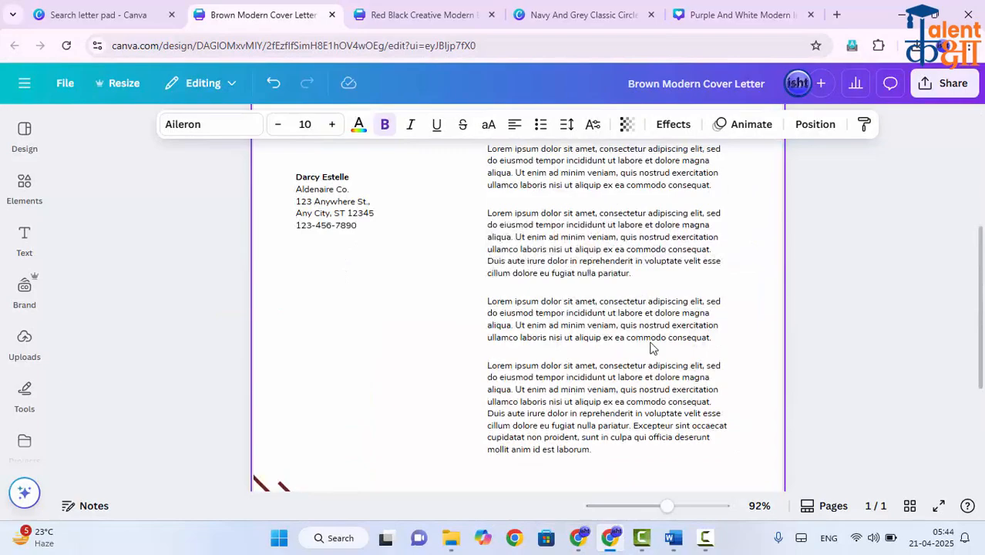
- Delete the salutation line above the letter's body text
scroll(643, 352, "up", 3)
scroll(558, 343, "down", 2)
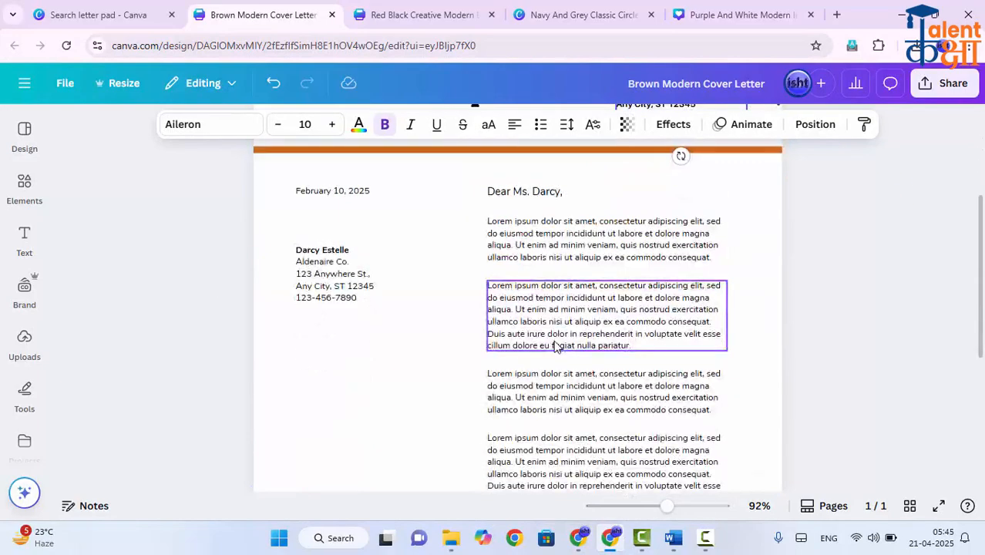
left_click(514, 197)
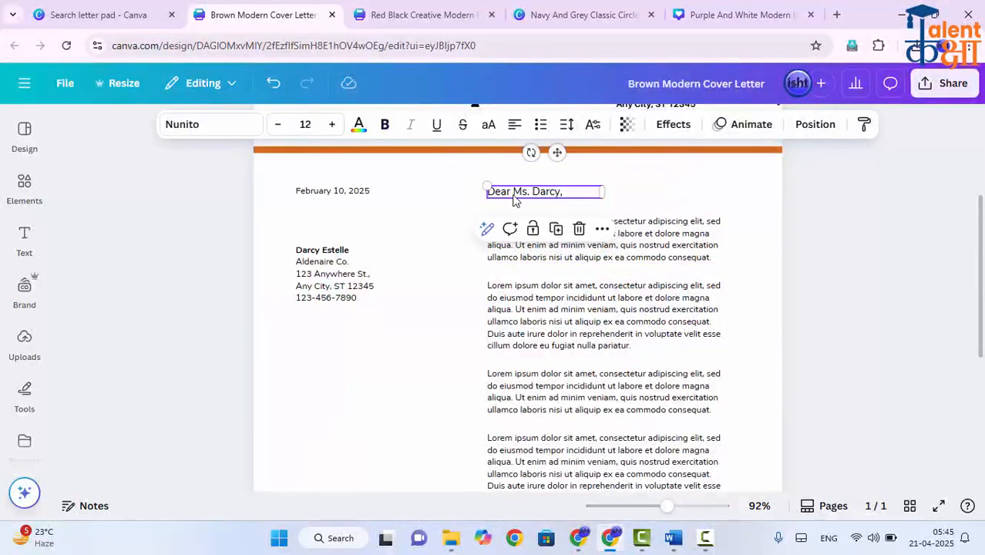
key("Delete")
- Replace the letter's date with the placeholder "Date" and delete the recipient address block below it
left_click(308, 193)
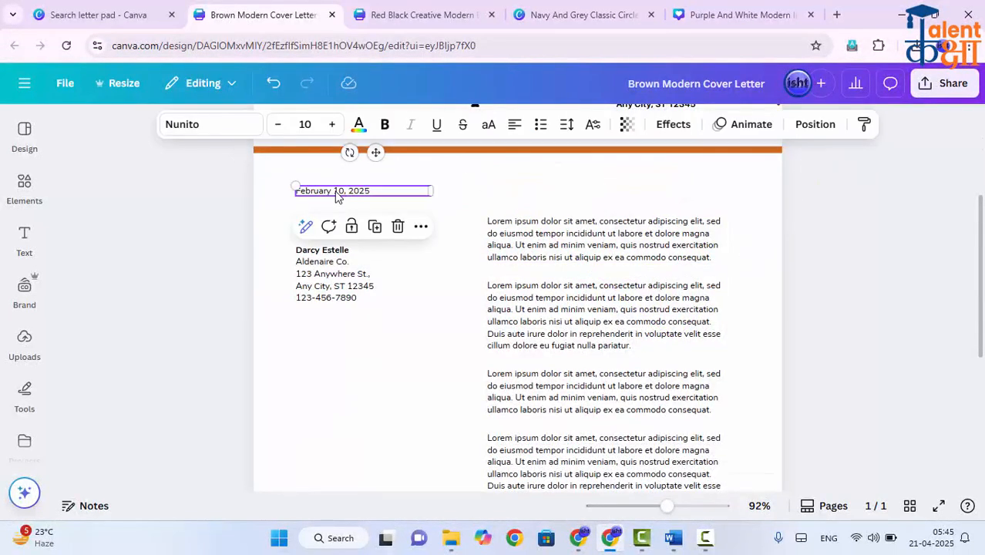
left_click(335, 197)
type("Date")
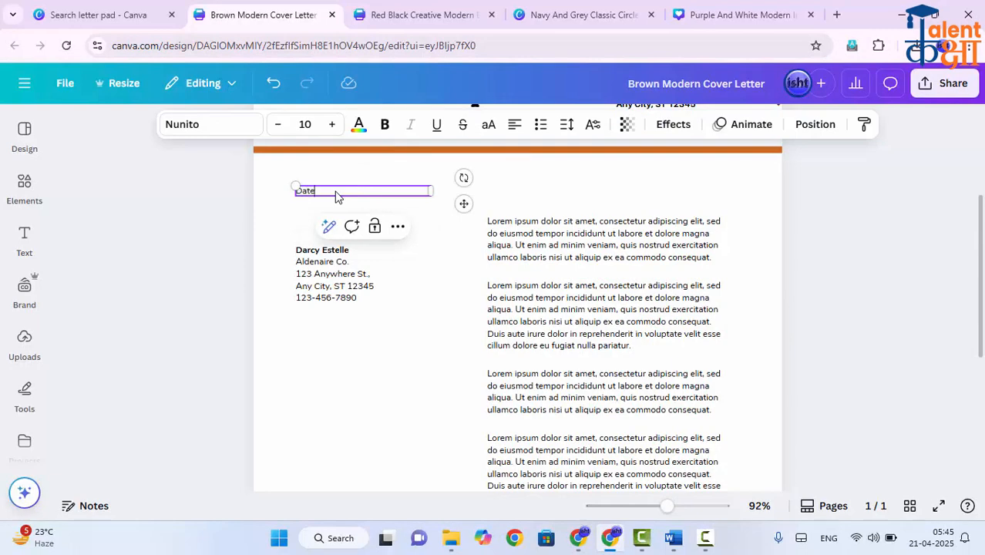
left_click(330, 279)
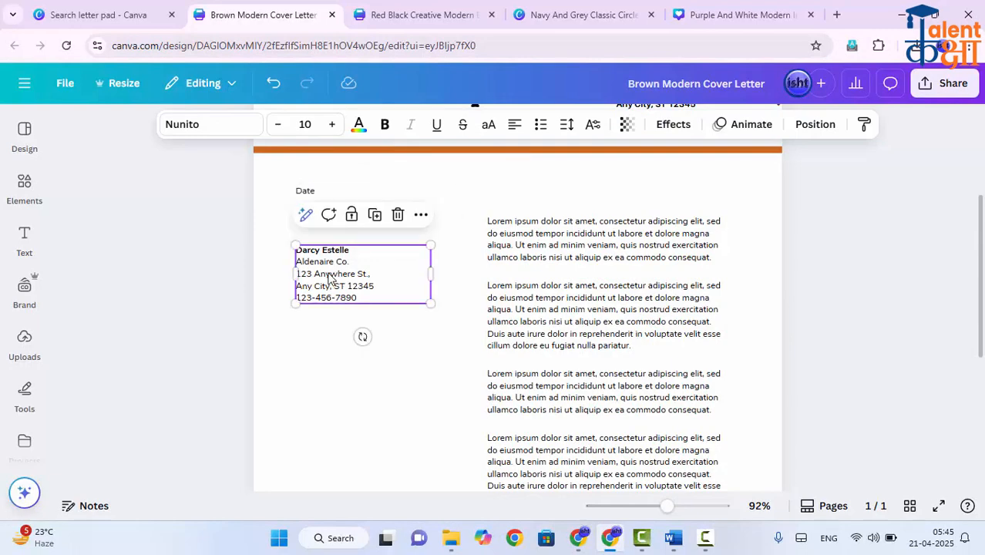
key("Delete")
- Delete all four lorem ipsum body paragraphs so the writing area is blank
left_click(622, 239)
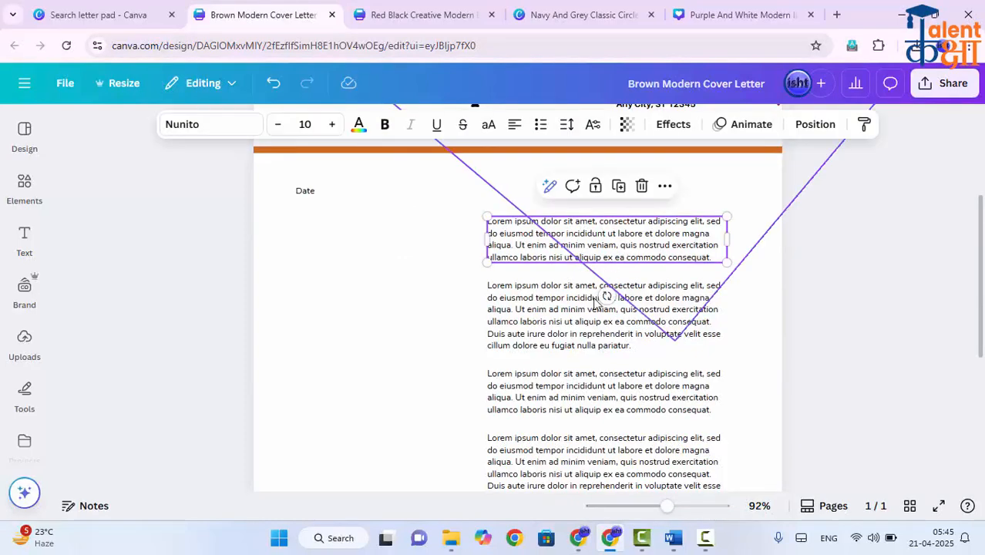
key("Delete")
left_click(582, 332)
key("Delete")
left_click(572, 379)
key("Delete")
scroll(579, 395, "down", 1)
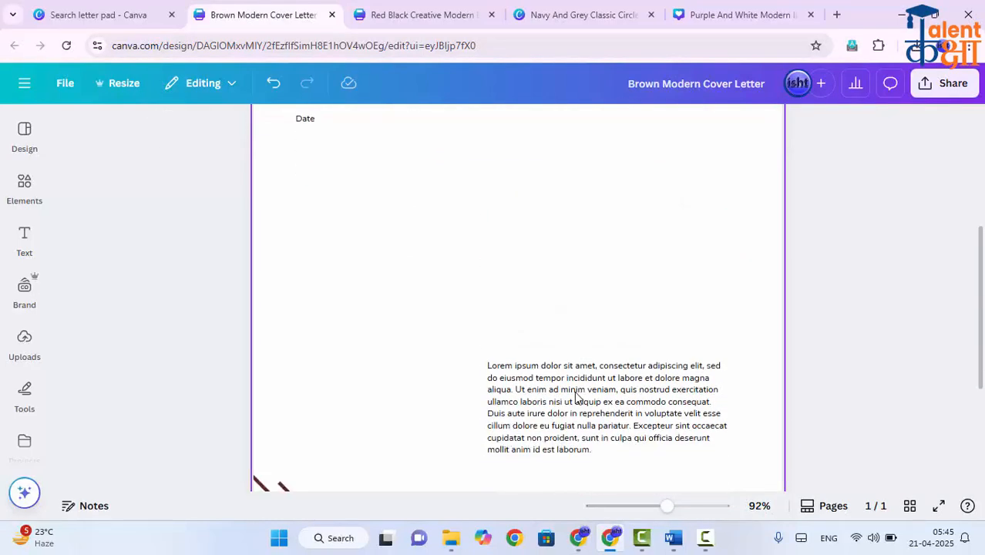
left_click(575, 400)
key("Delete")
- Move "Sincerely," and the signer's name to the right side of the page, stacked just above the footer band
scroll(576, 401, "down", 5)
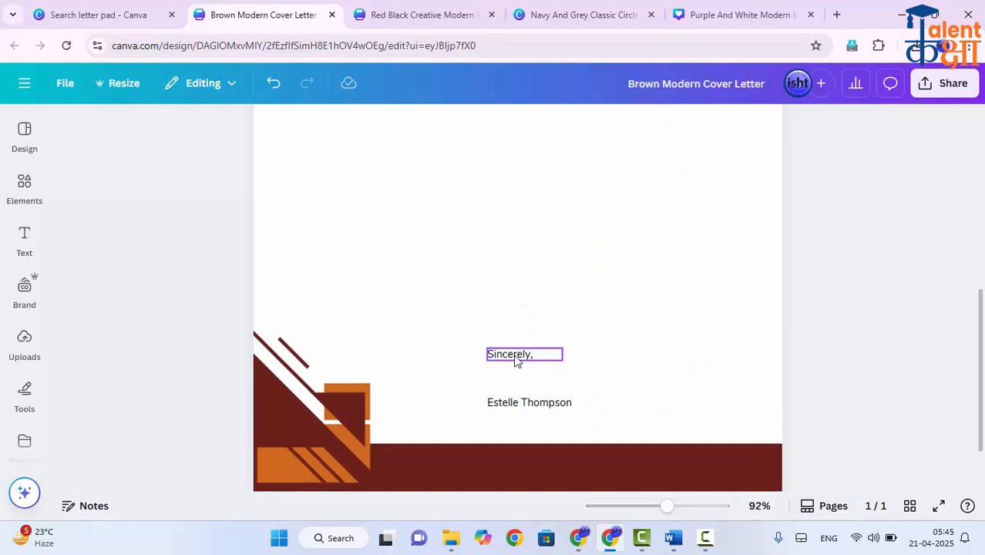
left_click(515, 361)
left_click_drag(488, 356, 698, 383)
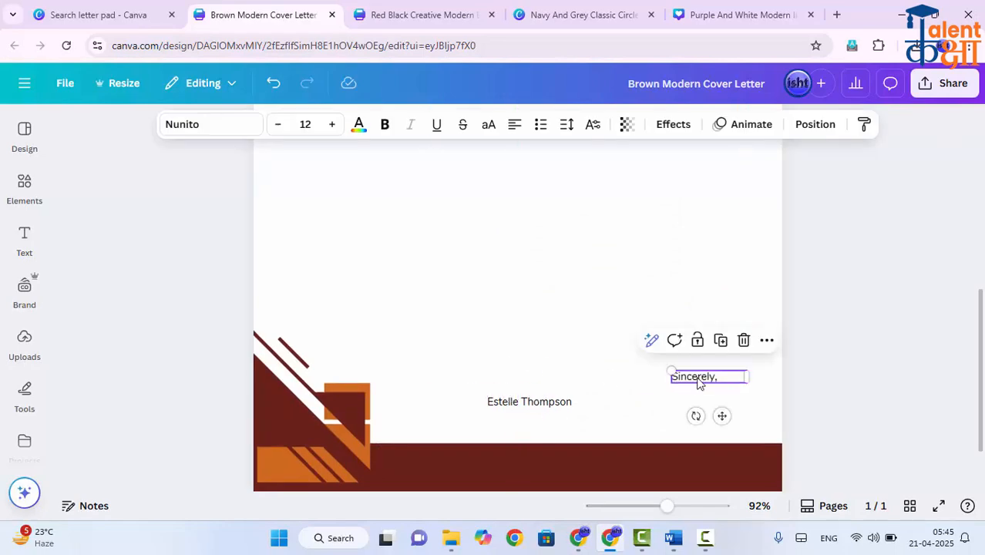
left_click_drag(510, 404, 694, 399)
left_click(870, 394)
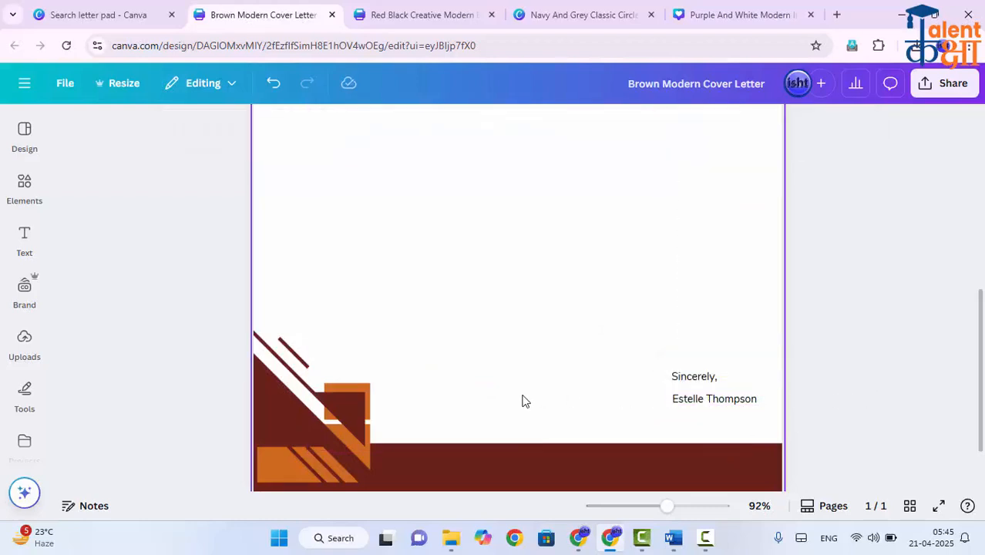
- Duplicate the "Sincerely," text, place the copy level with it beside the footer graphic, and change its text to "Stamp"
left_click(693, 380)
key("ctrl+d")
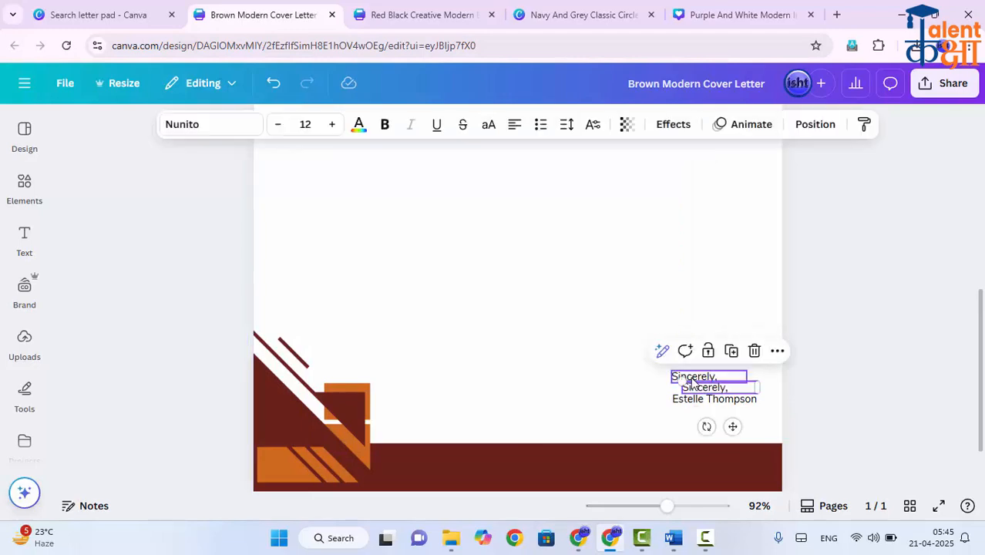
left_click_drag(691, 382, 433, 376)
double_click(439, 377)
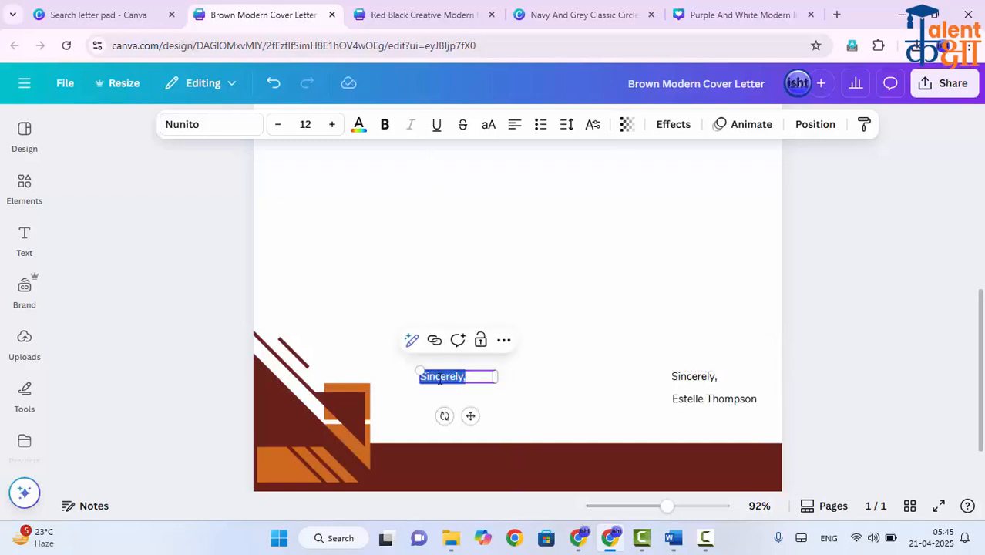
type("Stamp")
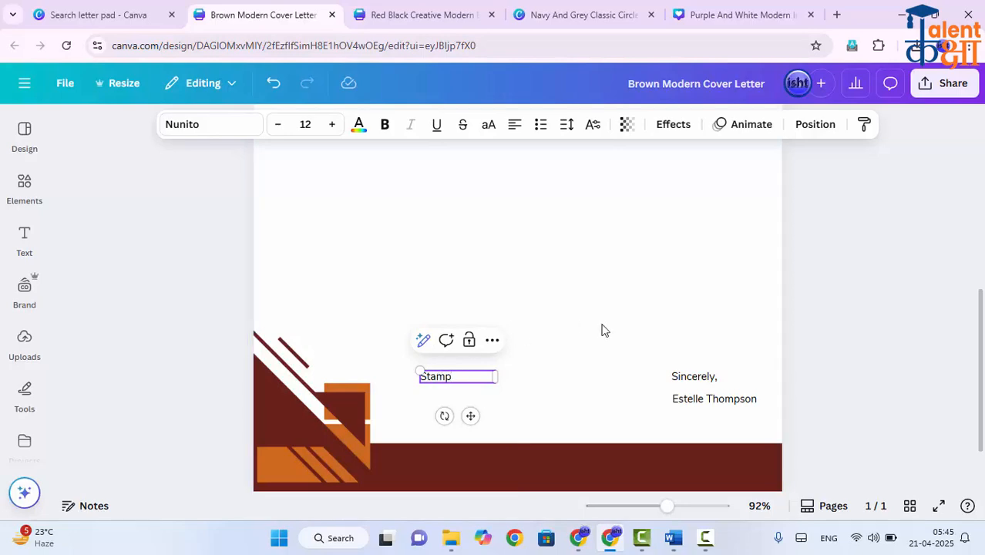
left_click(591, 362)
- Add the uploaded Infotech Company logo to the letterhead, scaled down and placed above the left part of the "infotech computer" heading
scroll(593, 362, "down", 1)
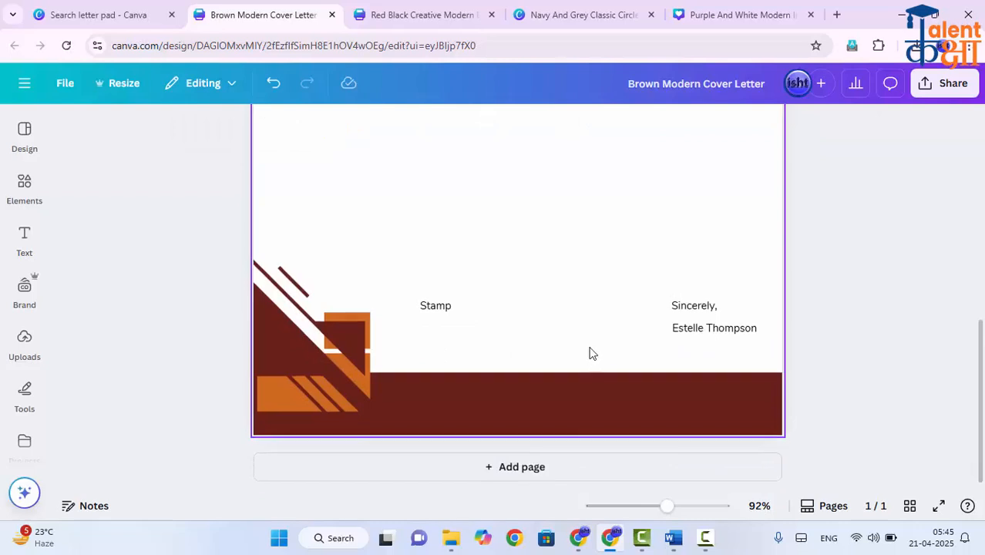
scroll(590, 353, "up", 5)
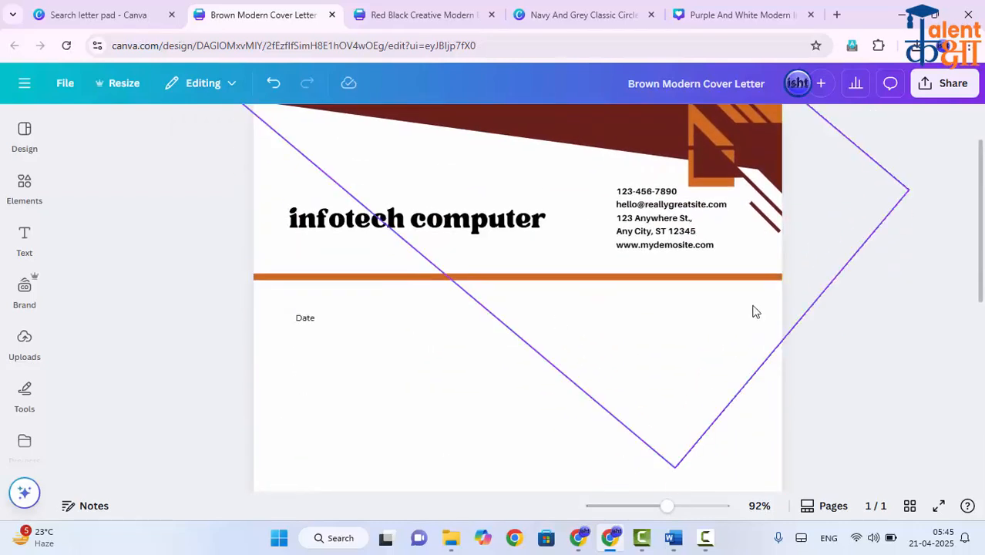
scroll(759, 310, "up", 1)
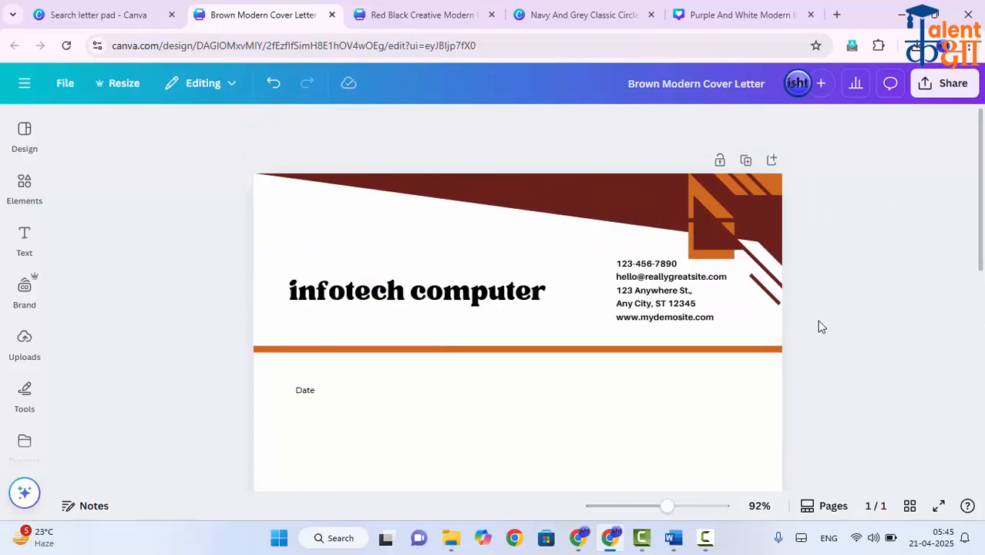
left_click(15, 345)
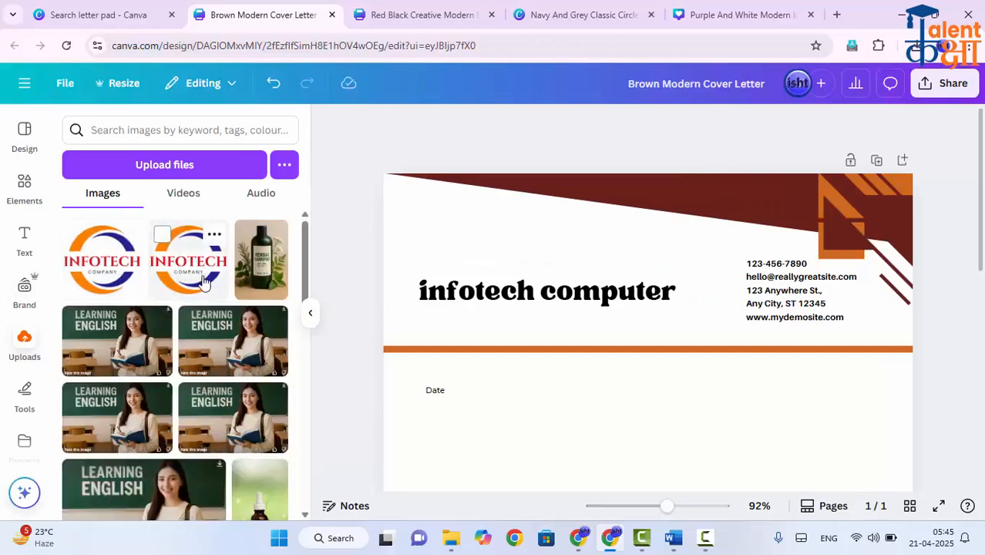
left_click_drag(185, 274, 485, 246)
scroll(765, 420, "down", 1)
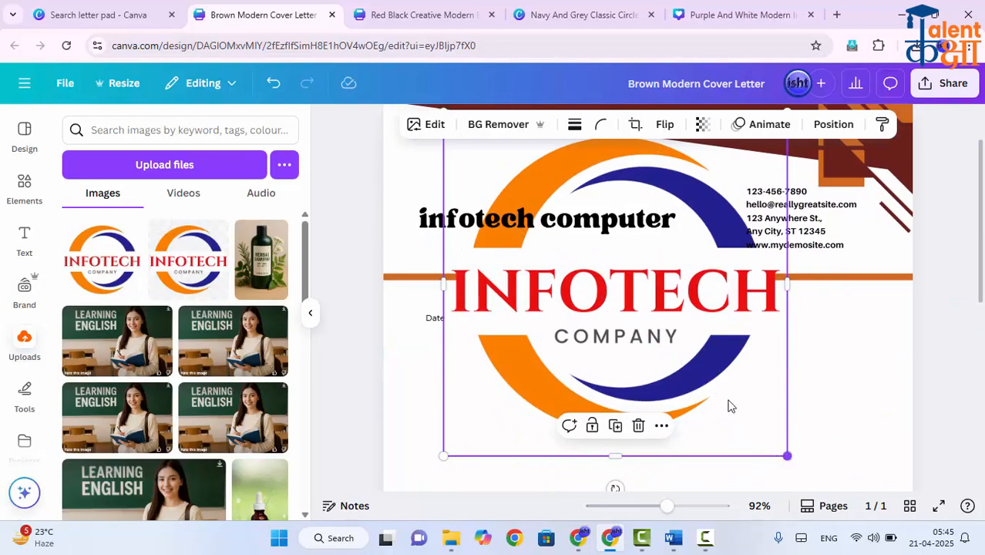
left_click_drag(786, 455, 530, 199)
scroll(567, 247, "up", 1)
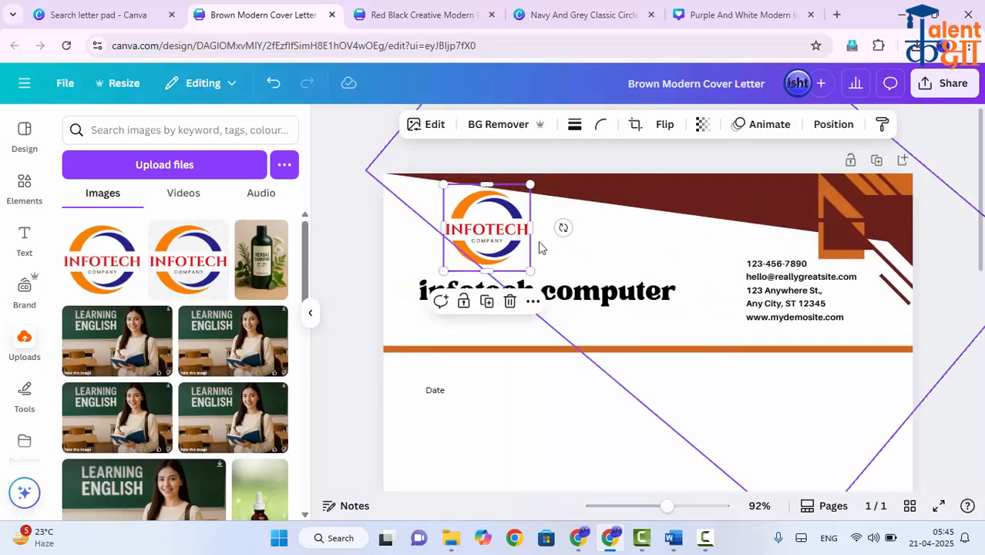
left_click_drag(478, 229, 456, 235)
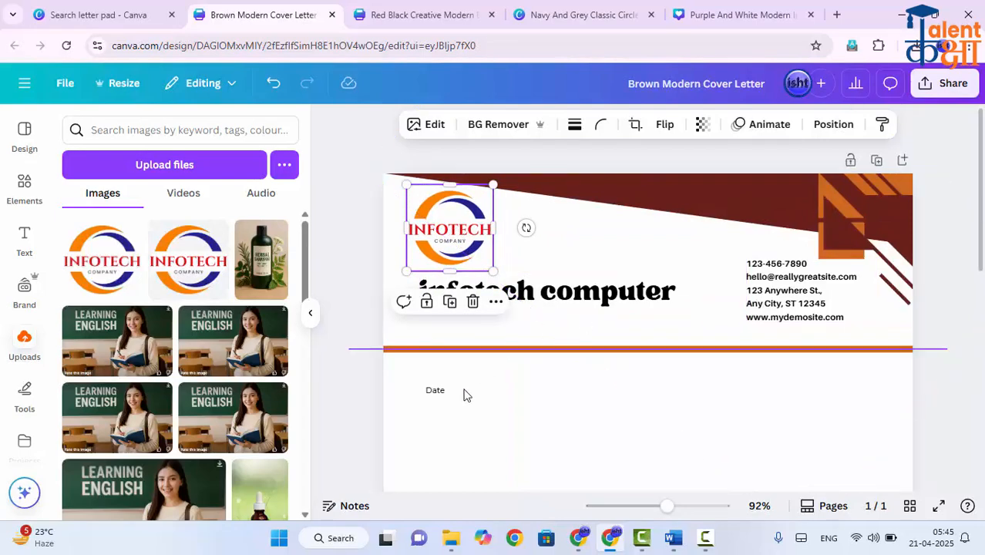
left_click(345, 415)
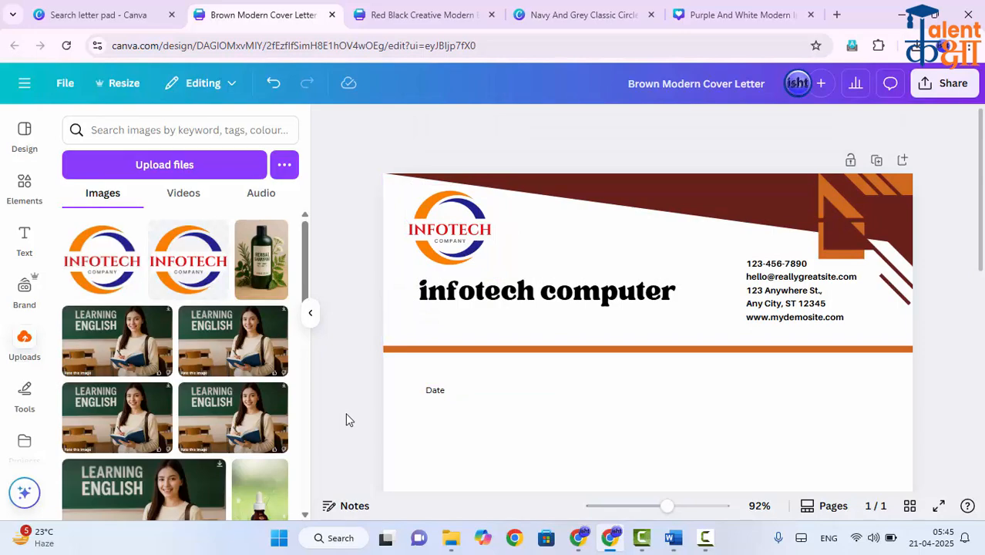
- Look through more letter pad templates in the search results, and return to the cover letter design
left_click(102, 14)
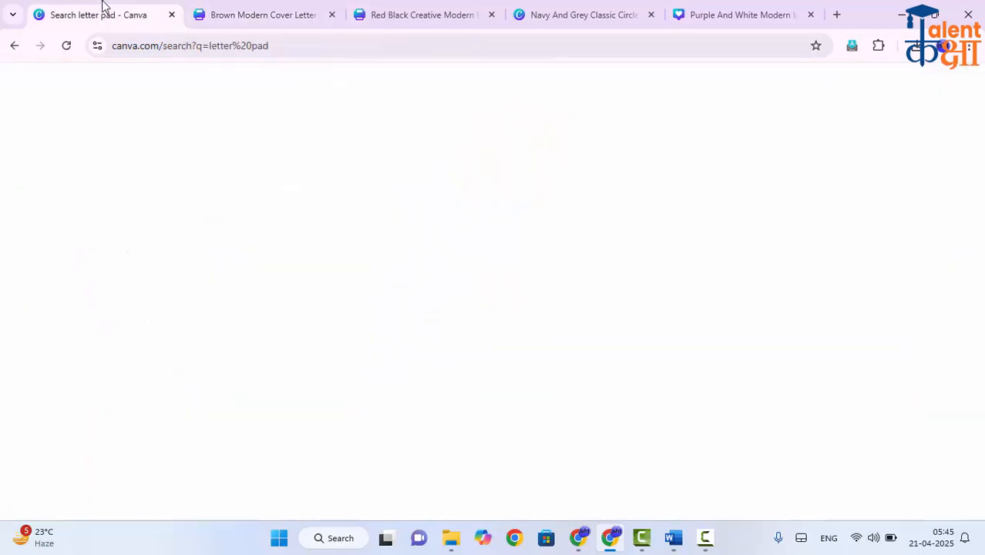
left_click(956, 86)
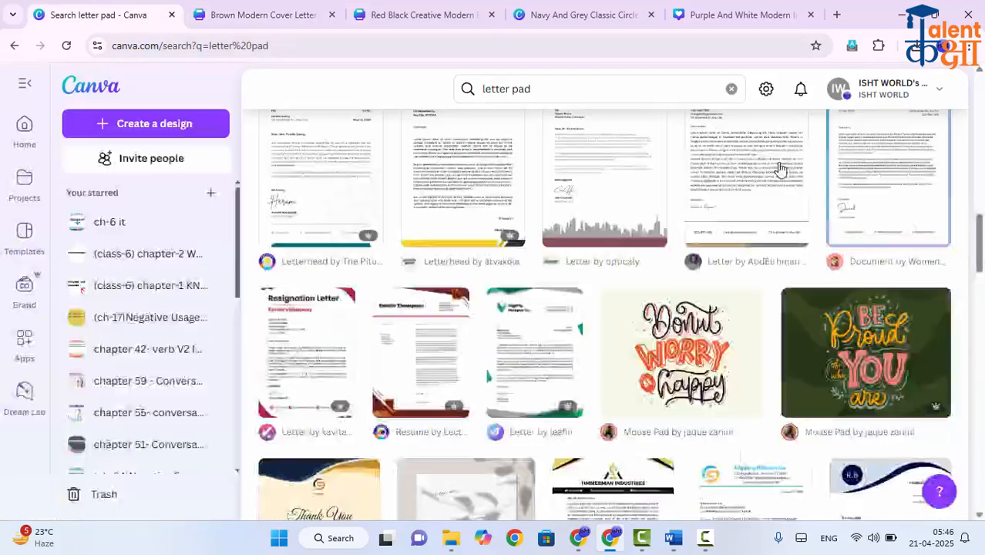
scroll(670, 269, "down", 5)
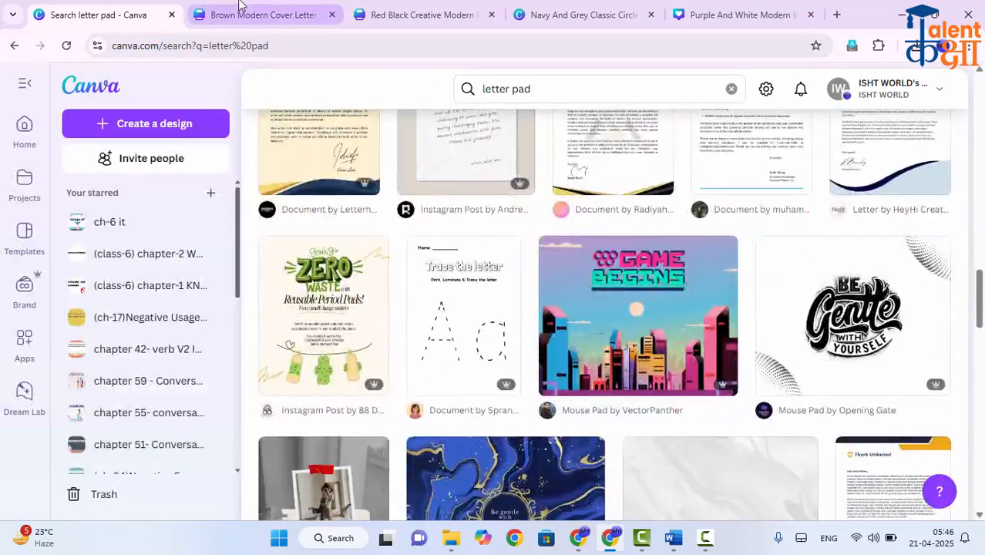
left_click(258, 14)
- Generate text with Magic Write from the prompt "provide me new employee appointment letter" and insert it on the page
scroll(632, 356, "down", 1)
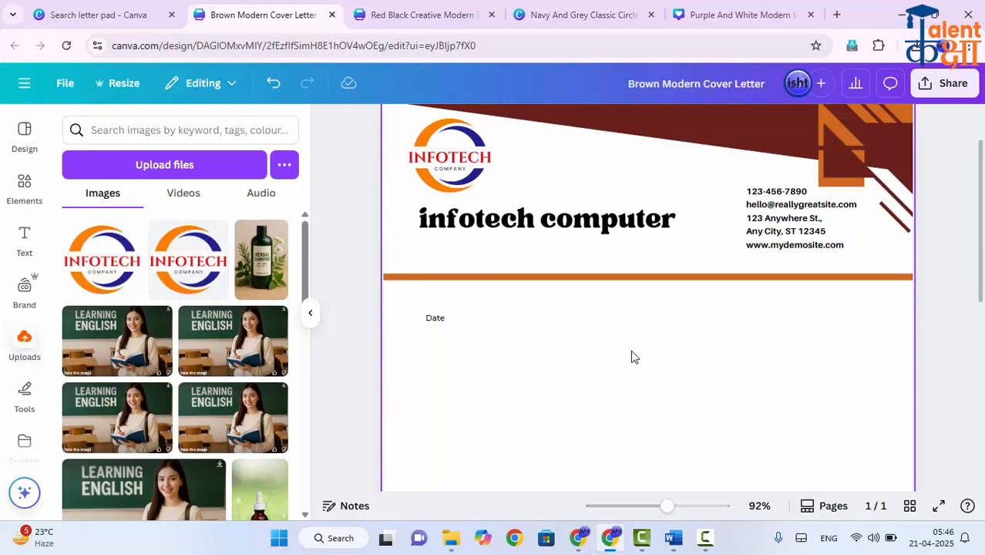
scroll(631, 354, "down", 1)
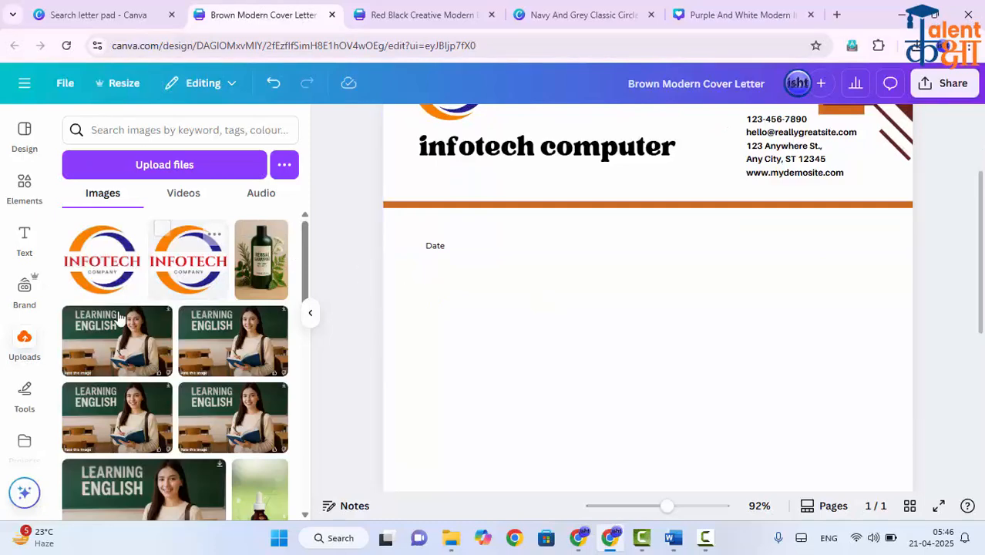
left_click(18, 254)
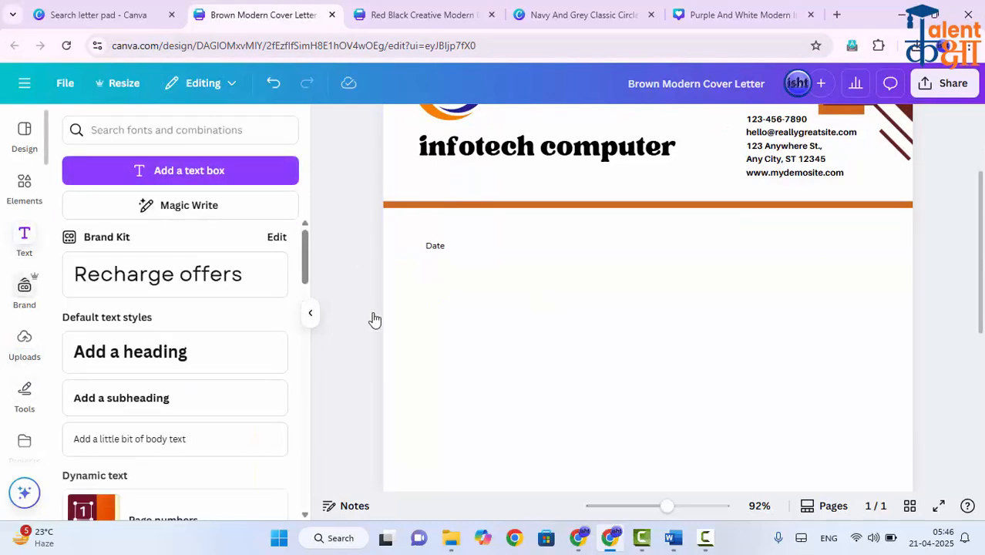
left_click(206, 205)
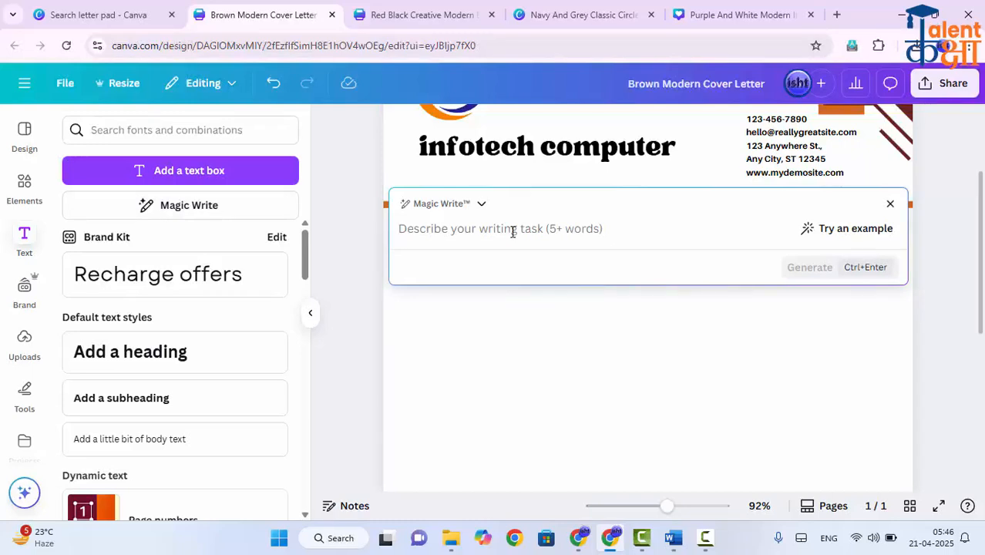
type("provide")
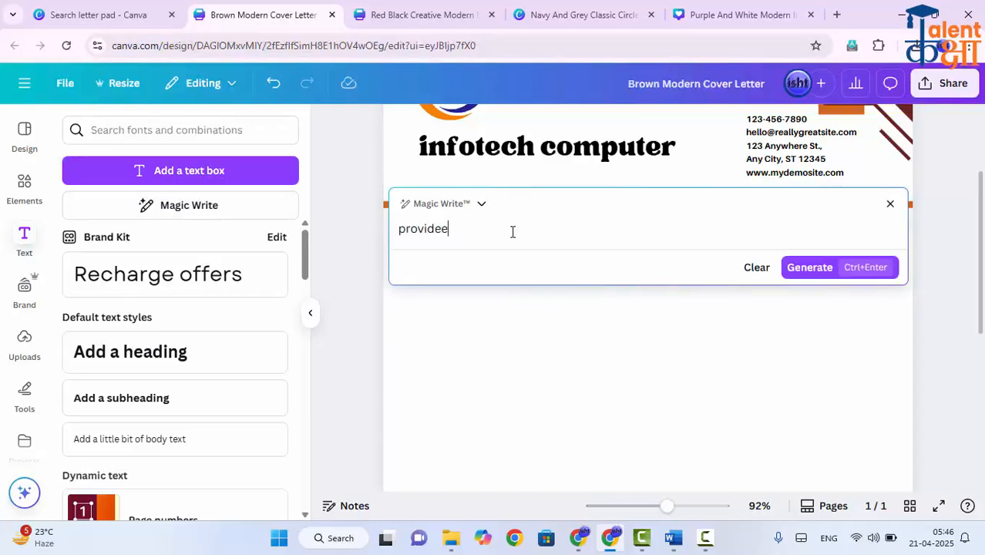
type(" me")
type("new employee appointment ")
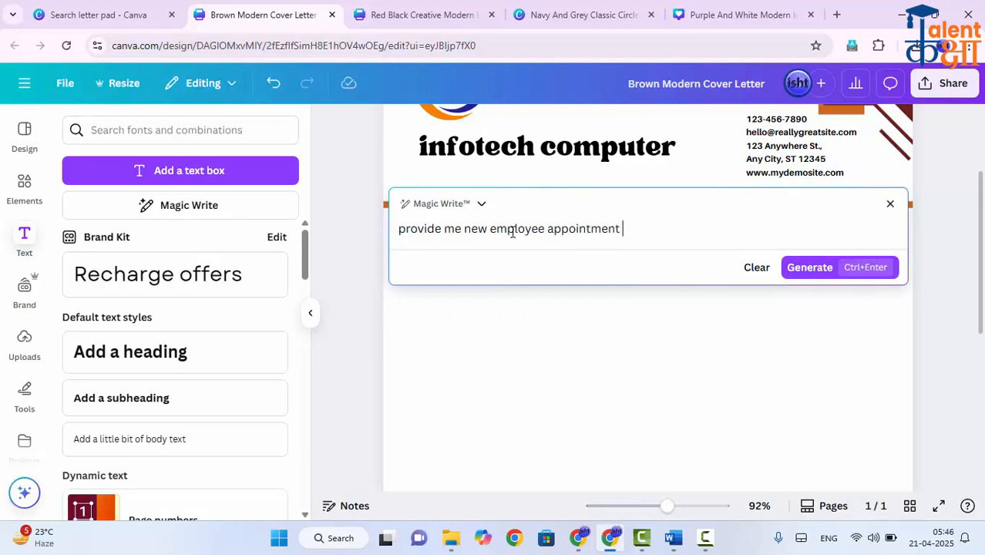
type("letter")
left_click(794, 271)
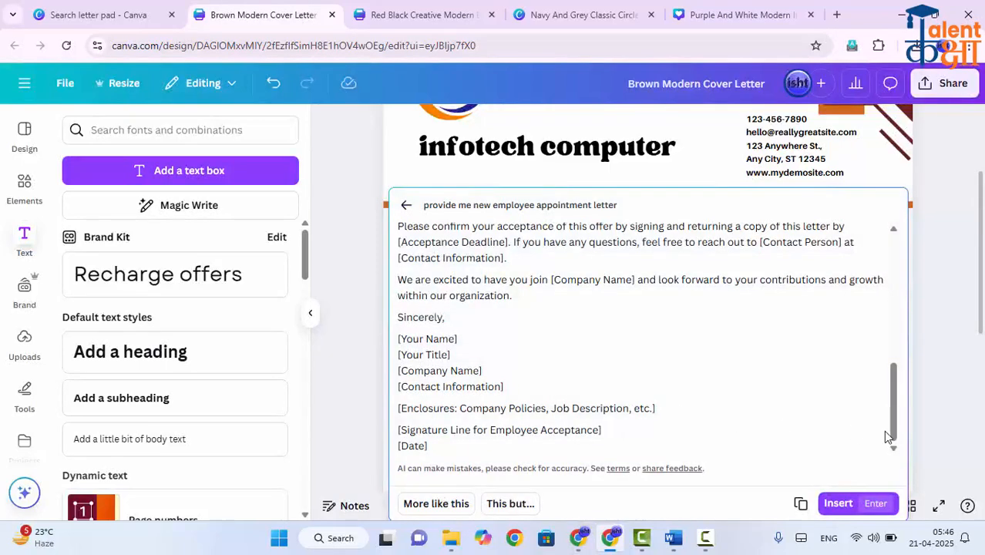
left_click(839, 502)
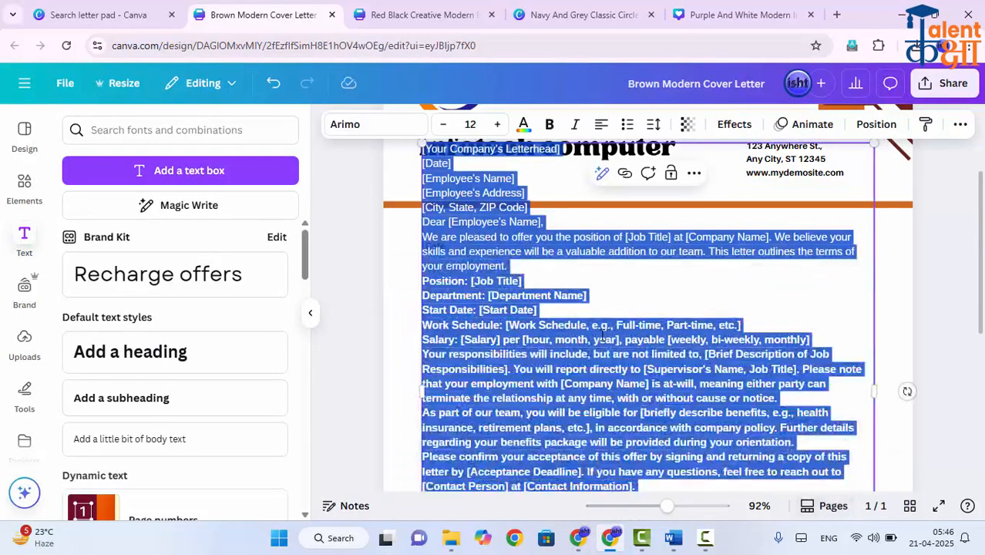
- Scale the inserted appointment letter text down to font size 8.9 and move it lower into the blank area below the letterhead
scroll(886, 298, "down", 2)
scroll(886, 298, "down", 4)
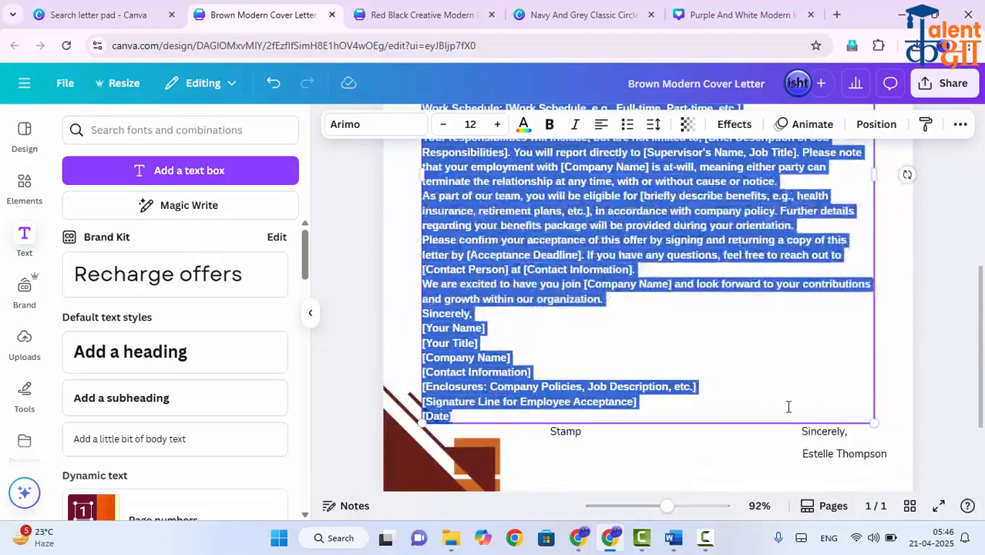
left_click_drag(874, 424, 756, 294)
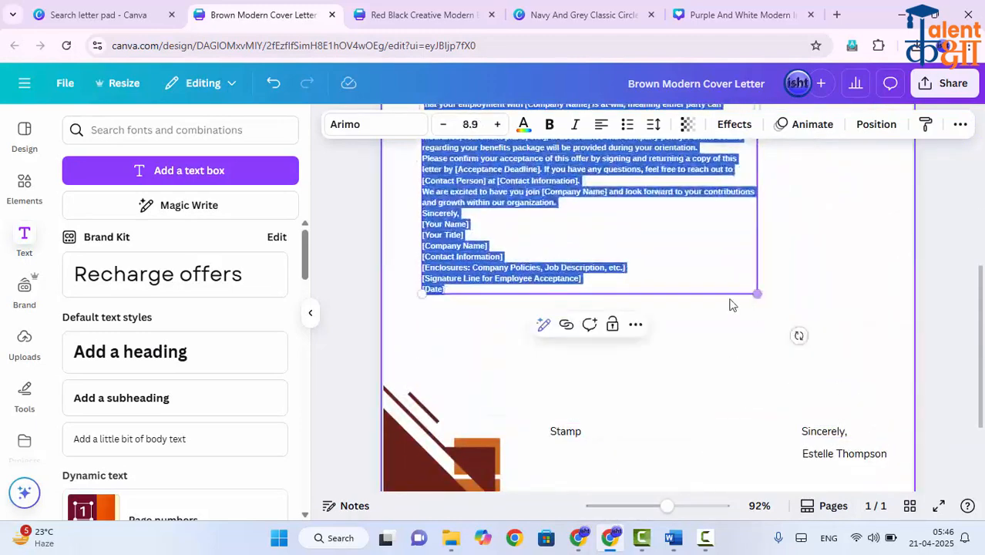
left_click_drag(657, 185, 702, 316)
scroll(703, 319, "up", 6)
scroll(703, 319, "down", 3)
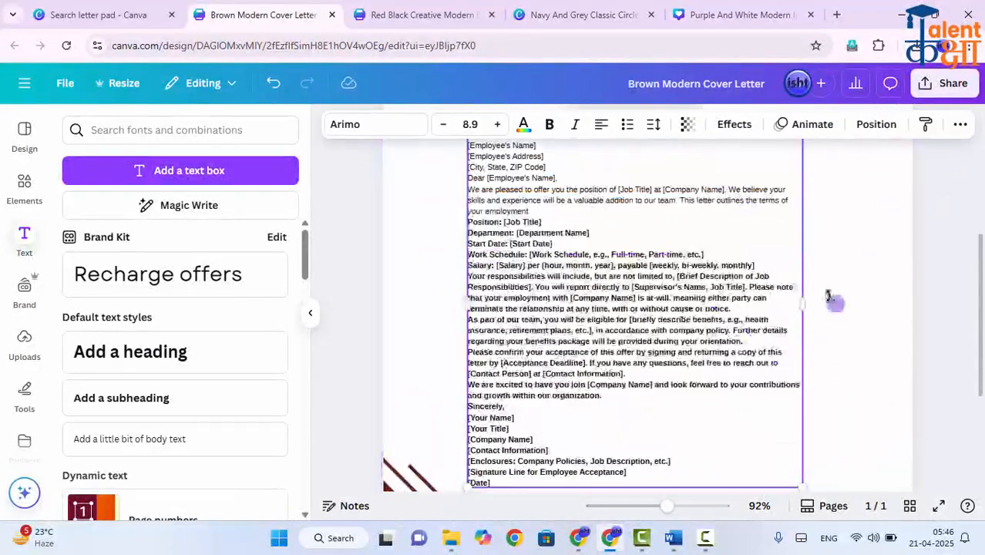
- Widen the appointment letter text box on both sides, bringing its left edge in line with the Date text
left_click_drag(857, 305, 883, 288)
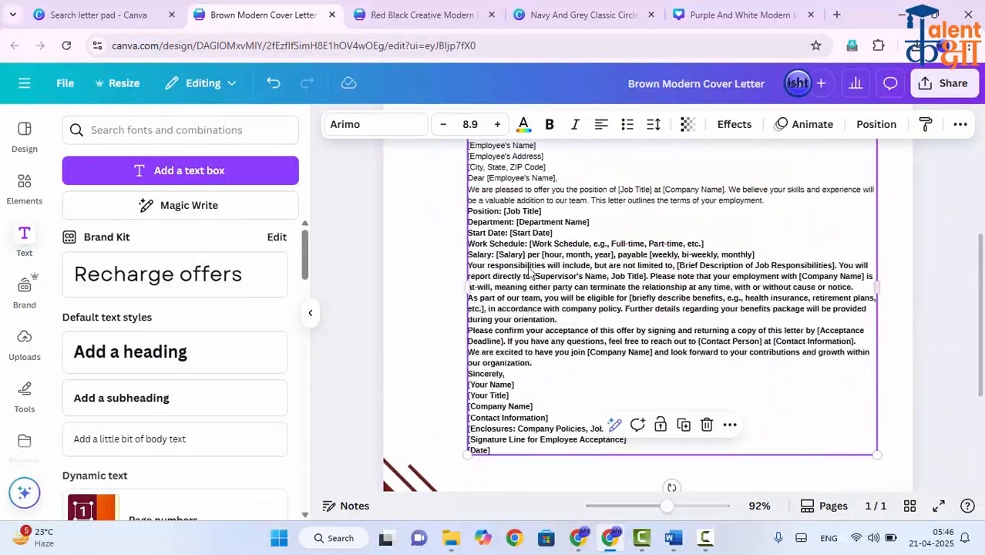
left_click_drag(458, 282, 425, 282)
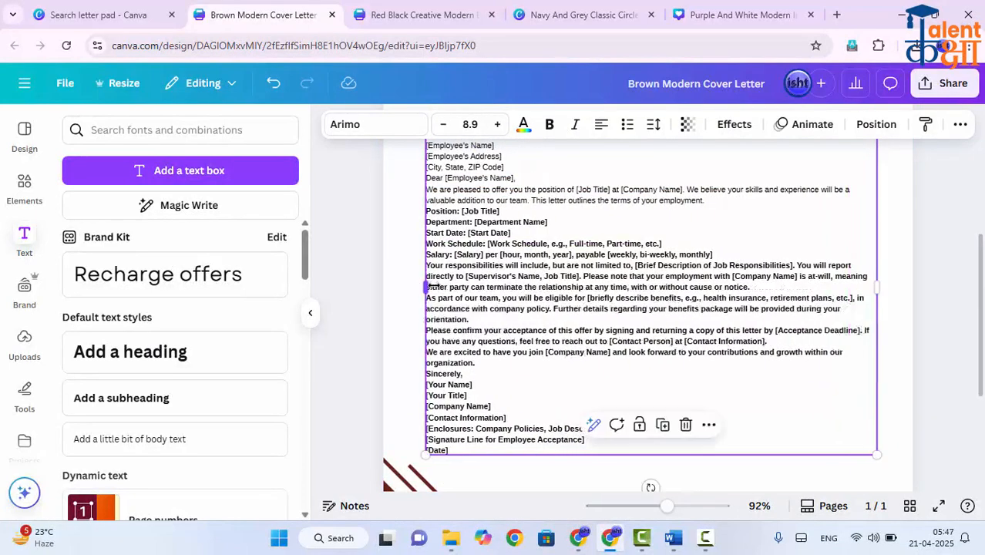
scroll(468, 269, "up", 3)
scroll(469, 266, "down", 2)
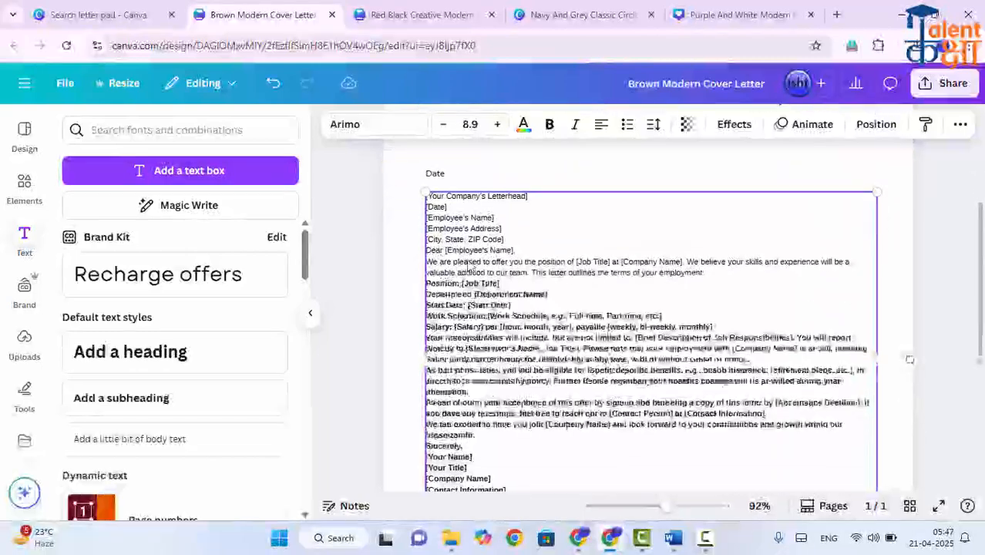
left_click(927, 258)
scroll(786, 252, "down", 2)
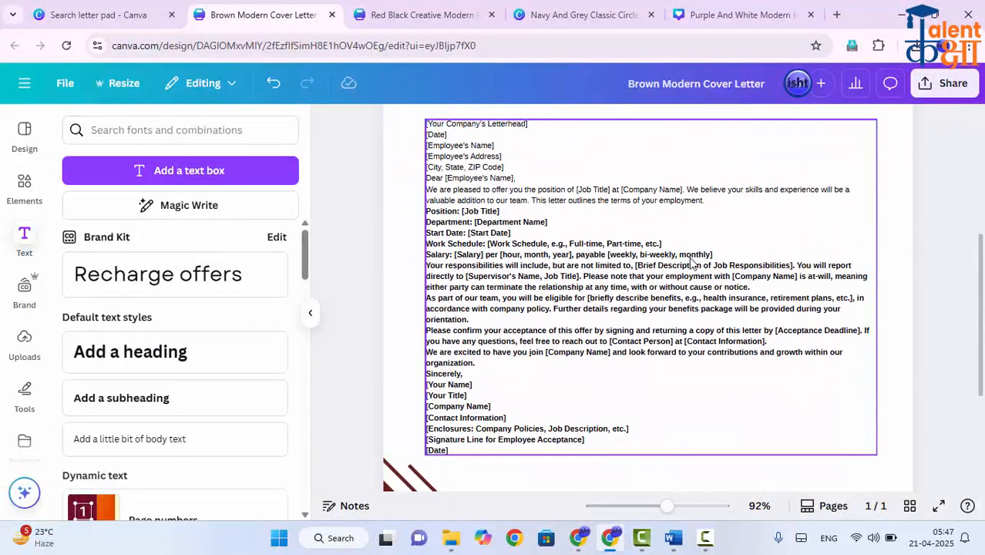
scroll(684, 266, "down", 2)
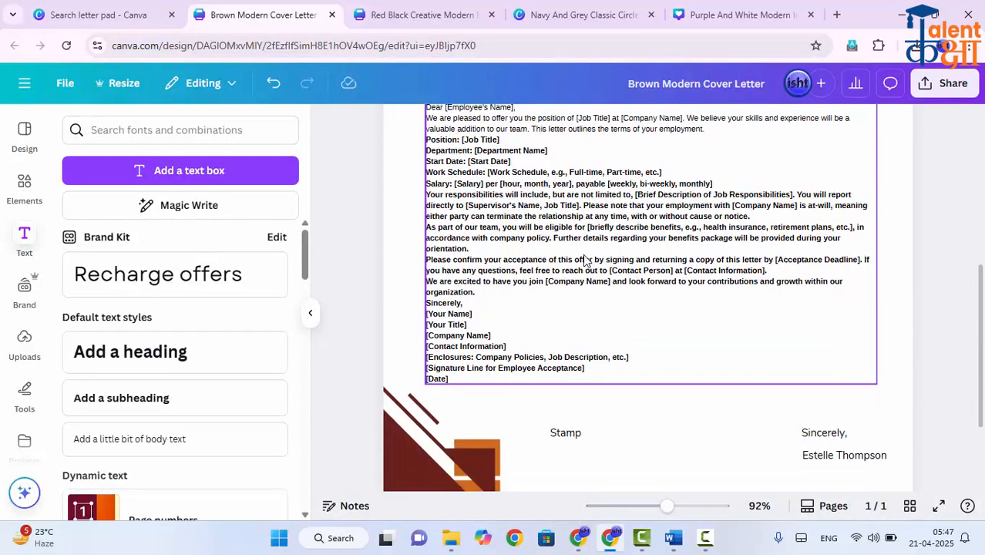
scroll(528, 240, "up", 4)
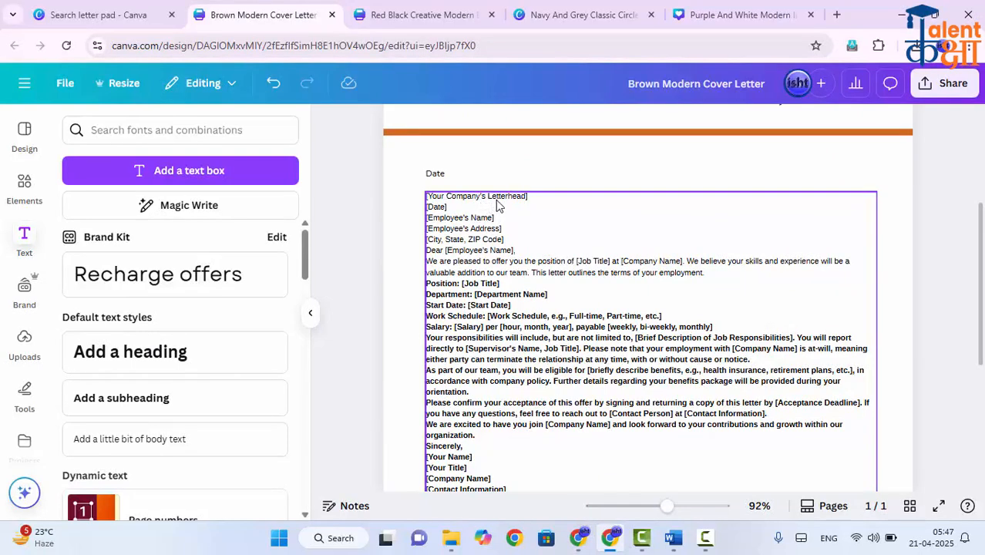
- Delete the "[Your Company's Letterhead]" and "[Date]" placeholder text from the start of the appointment letter
left_click(454, 208)
left_click(453, 207)
left_click(452, 207)
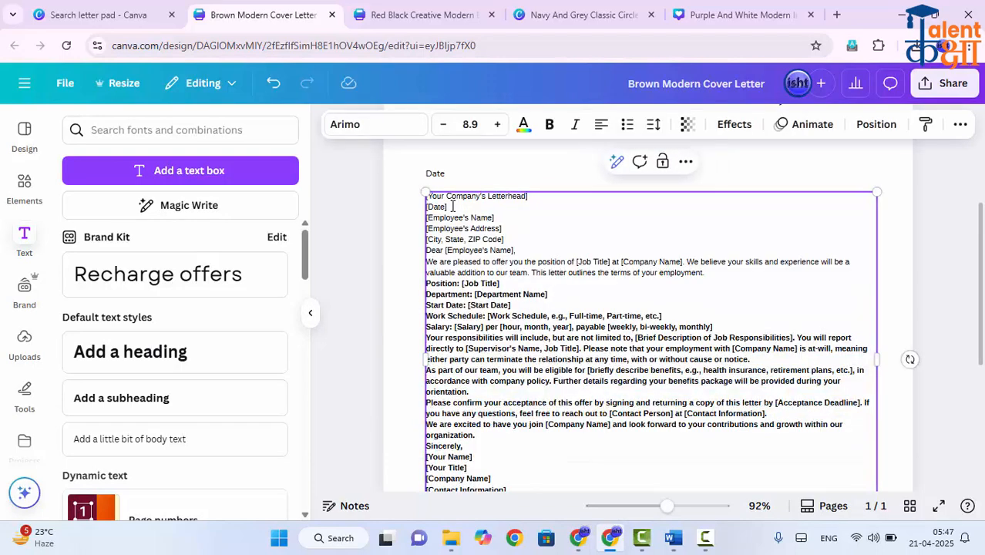
left_click_drag(452, 206, 423, 198)
key("BackSpace")
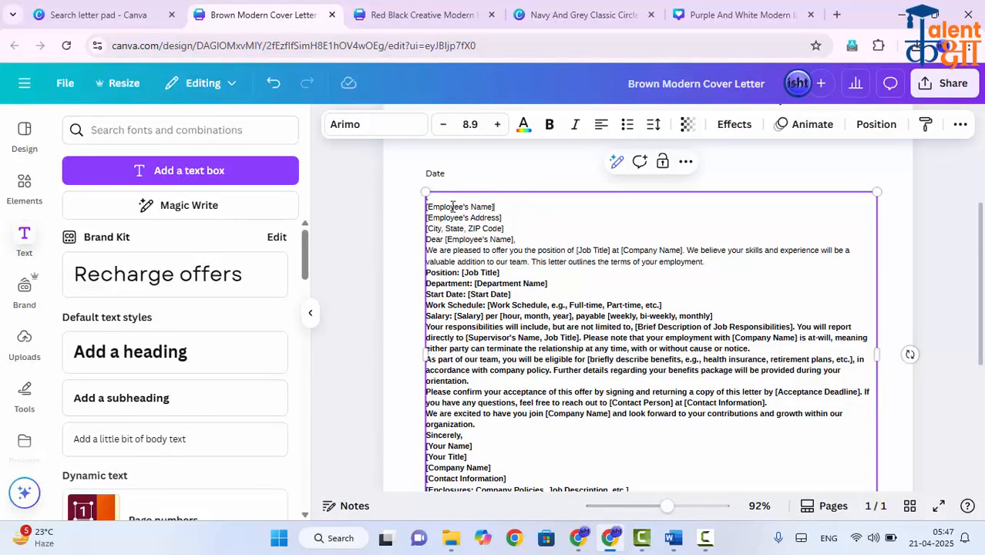
- Review the letter's employee placeholders, body text and closing lines down to the stamp and signature area
triple_click(452, 206)
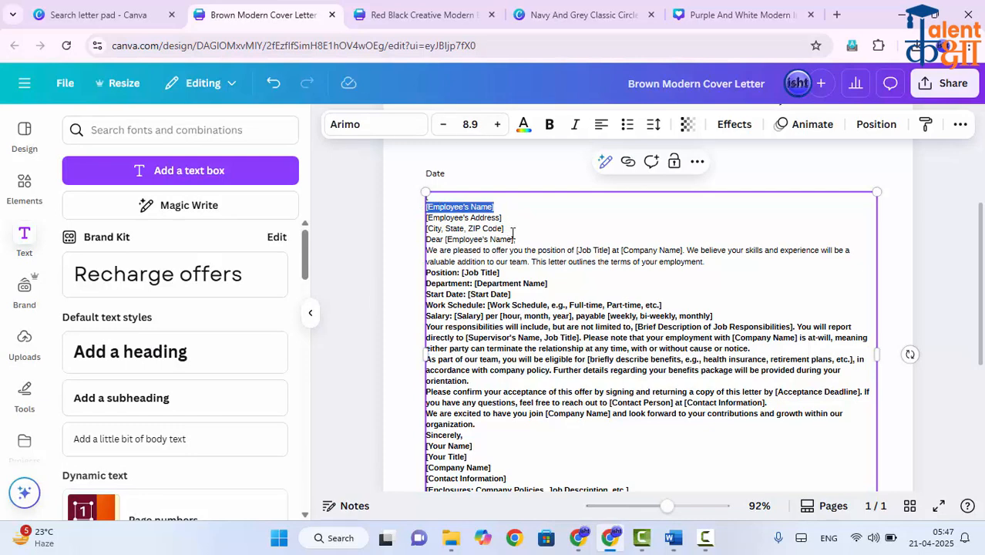
left_click_drag(426, 251, 460, 246)
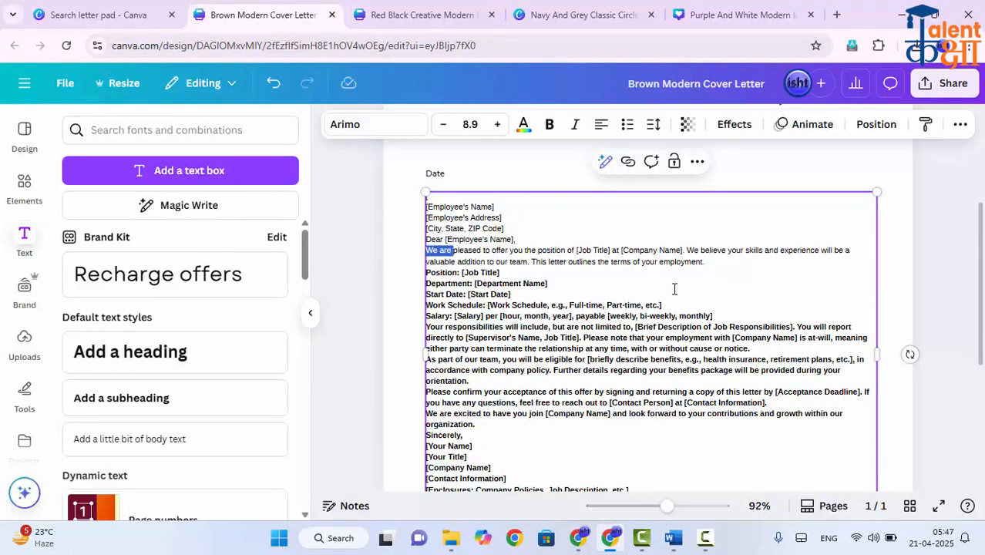
scroll(675, 289, "down", 4)
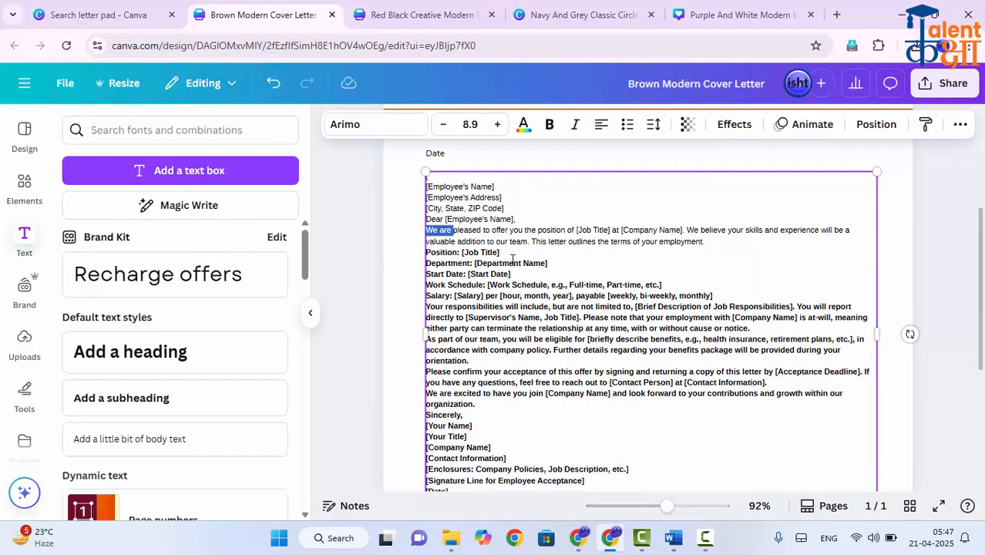
scroll(513, 285, "down", 2)
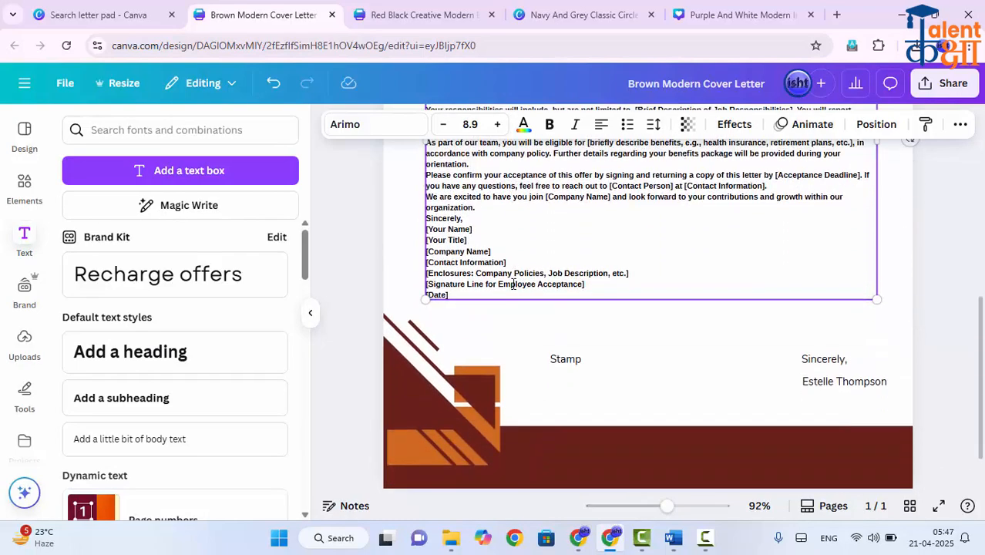
left_click(697, 416)
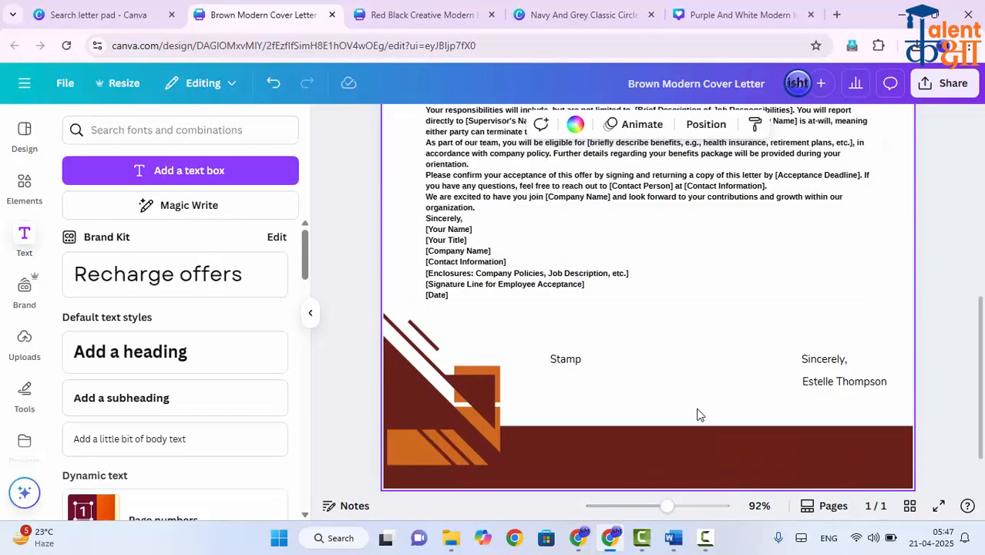
scroll(697, 416, "up", 8)
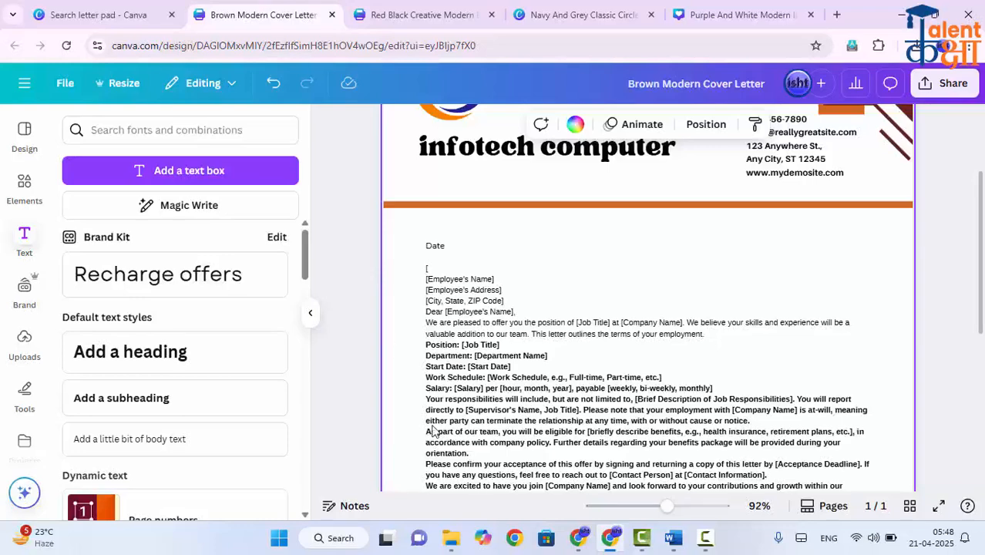
- Switch to ChatGPT and submit the prompt "give me some templates for my company letterhead with contents"
left_click(577, 546)
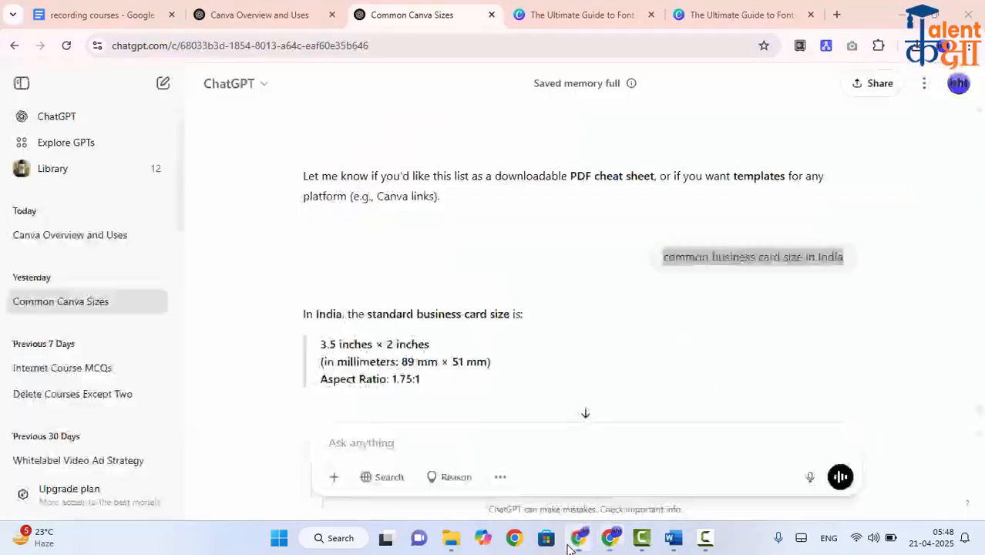
left_click(389, 442)
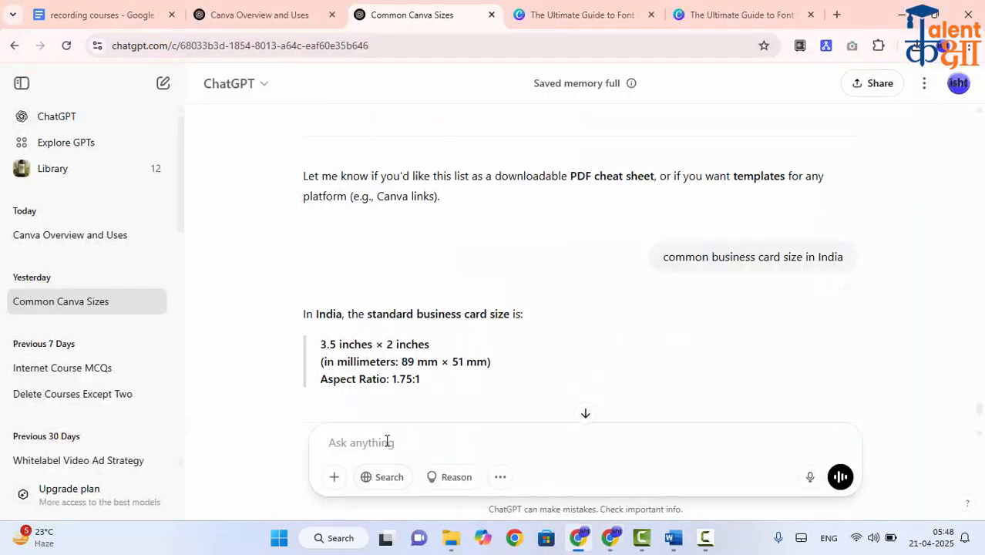
type("give me s")
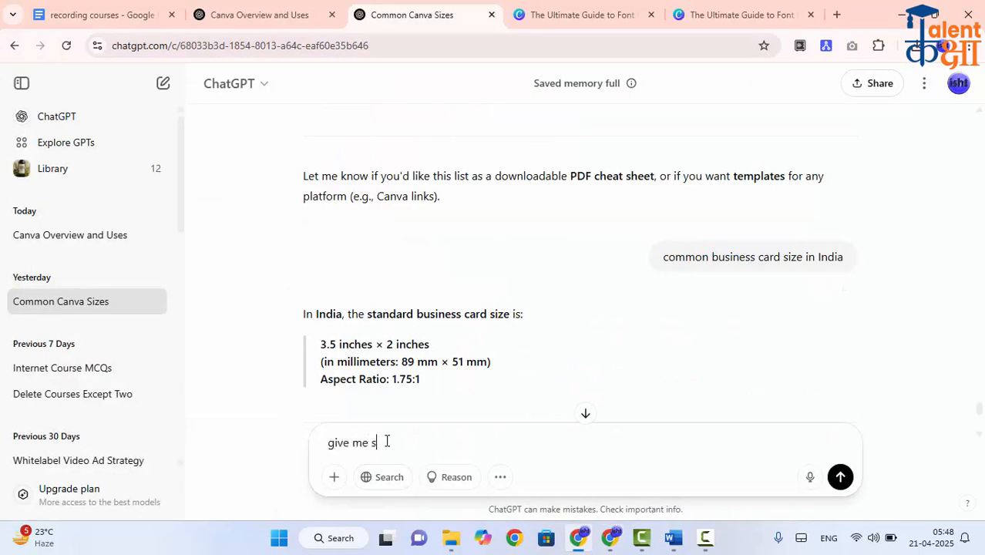
type("ome templates for ")
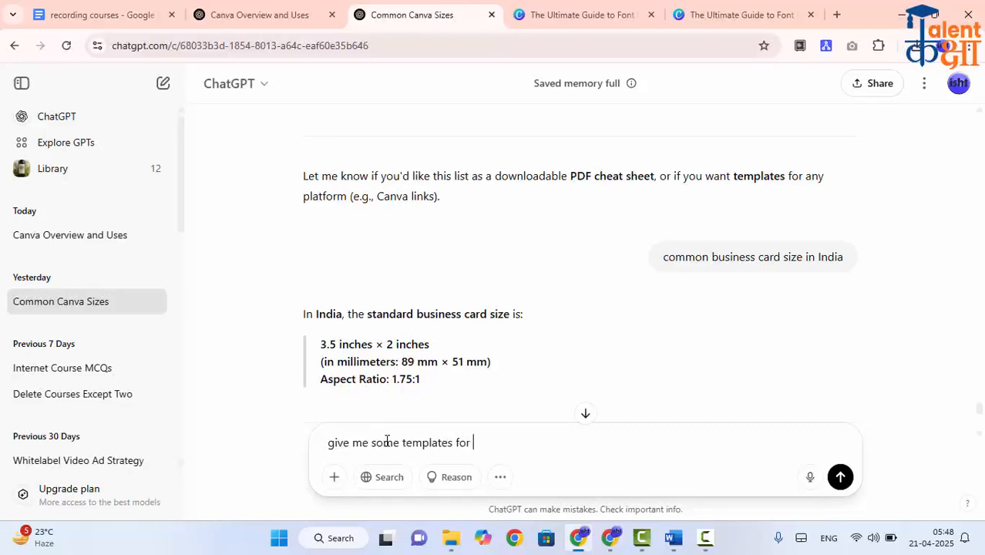
type("my company letterhead")
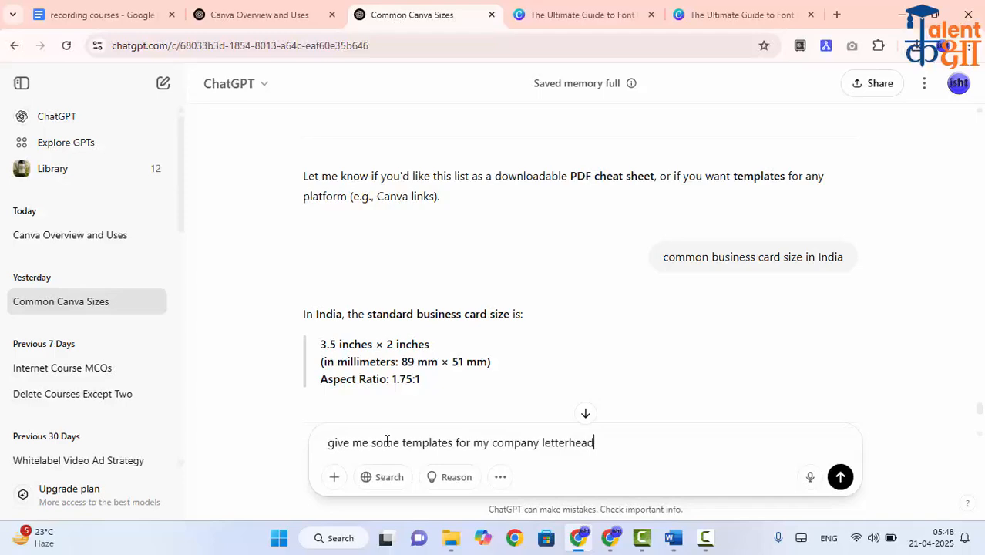
type(" with contents")
key("Return")
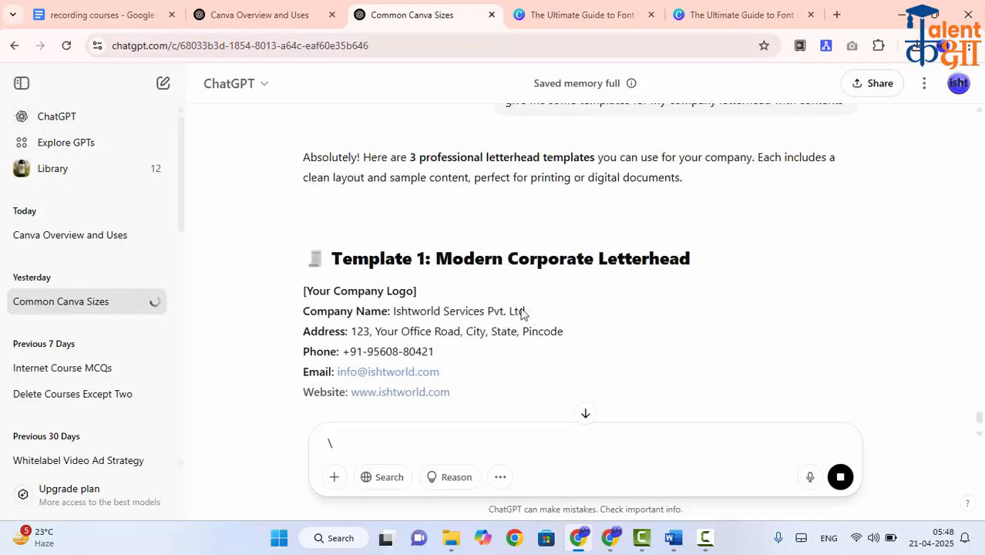
- Look through the generated letterhead templates and their sample letter contents
scroll(493, 308, "down", 3)
scroll(470, 310, "down", 2)
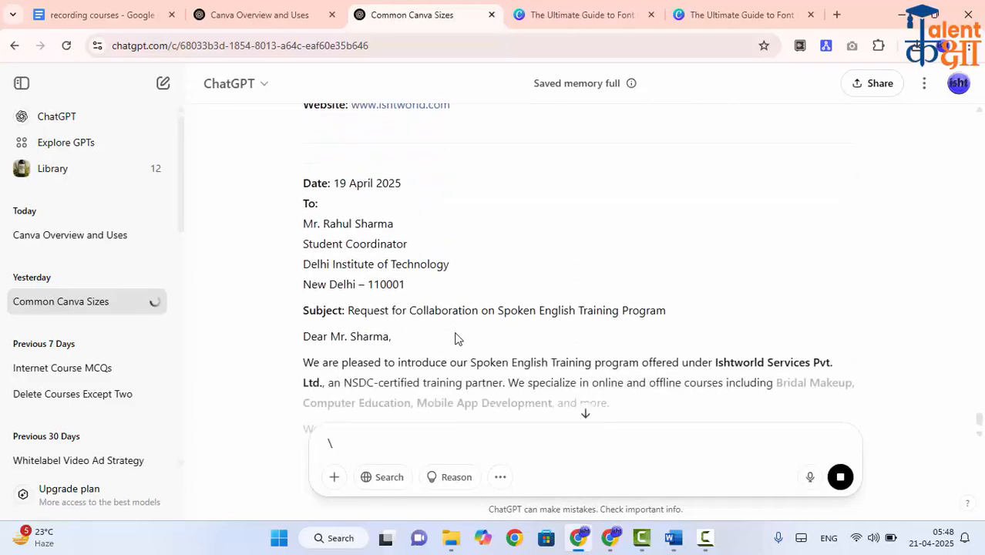
scroll(411, 259, "up", 3)
scroll(405, 285, "down", 6)
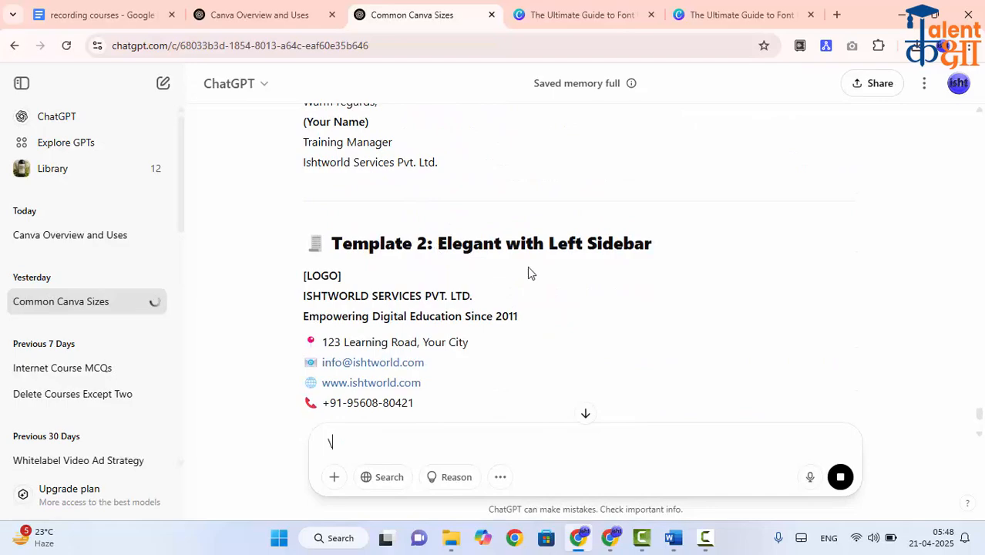
scroll(508, 301, "down", 6)
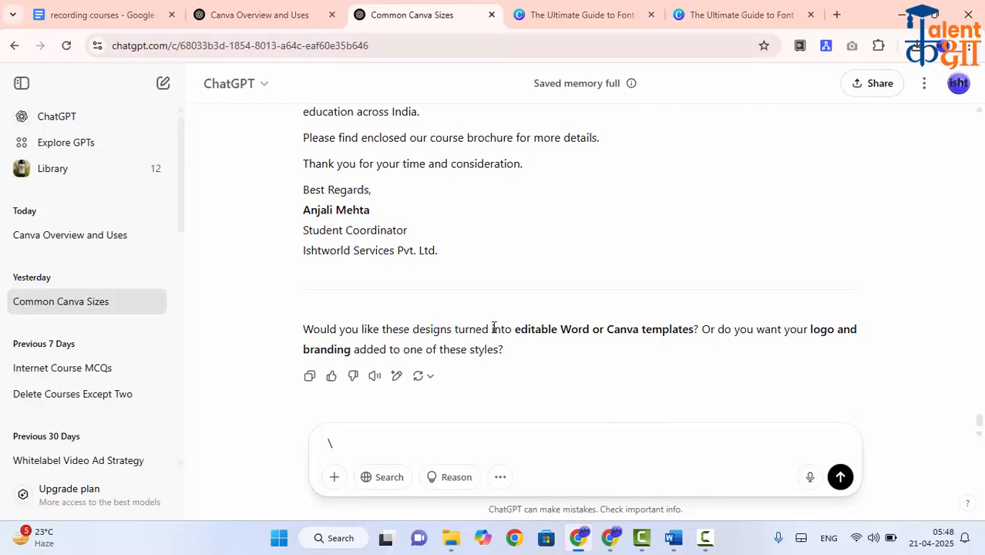
scroll(494, 328, "up", 5)
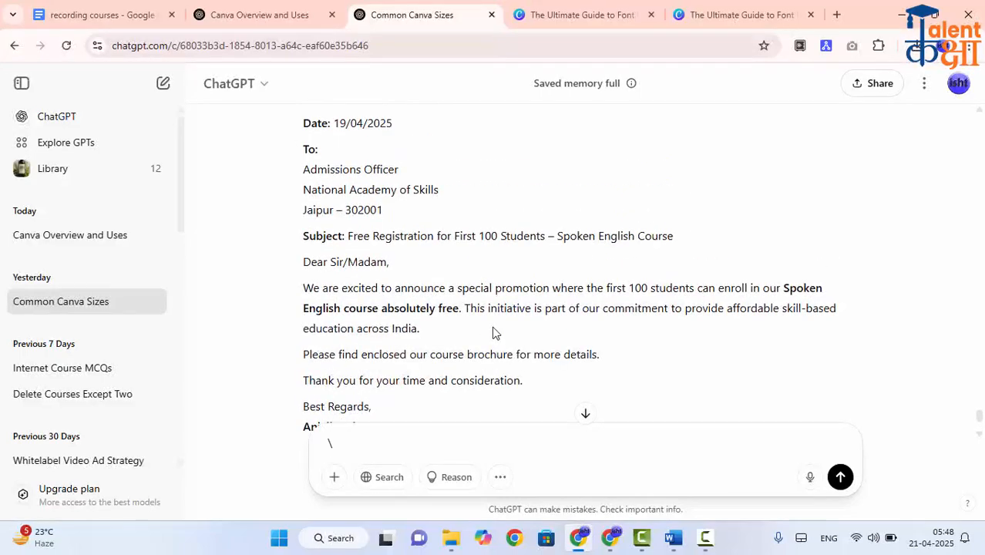
scroll(494, 329, "up", 20)
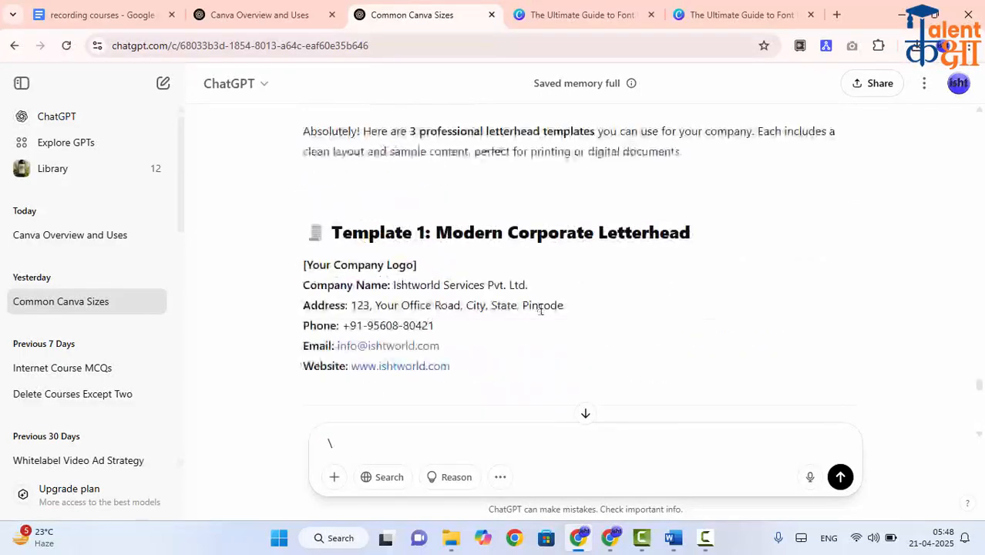
scroll(540, 309, "up", 5)
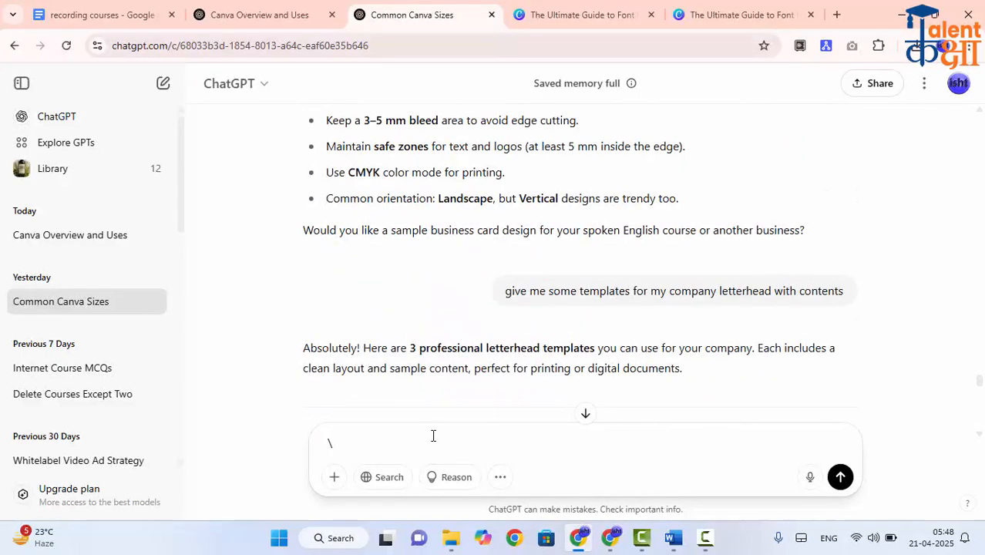
- Clear the stray character and submit the prompt "provide me letterhead content for employee promotion"
key("BackSpace")
type("provide me letter")
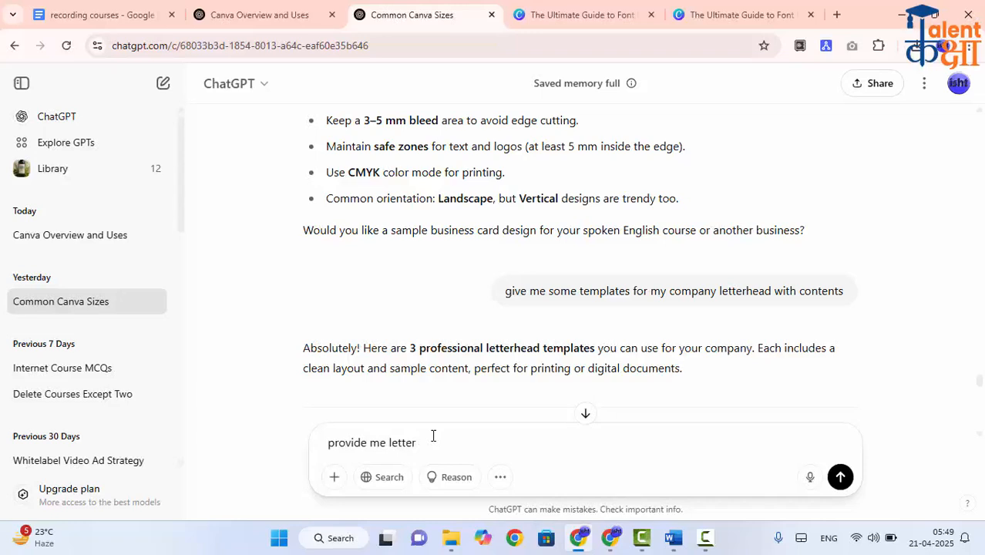
type("head content for ")
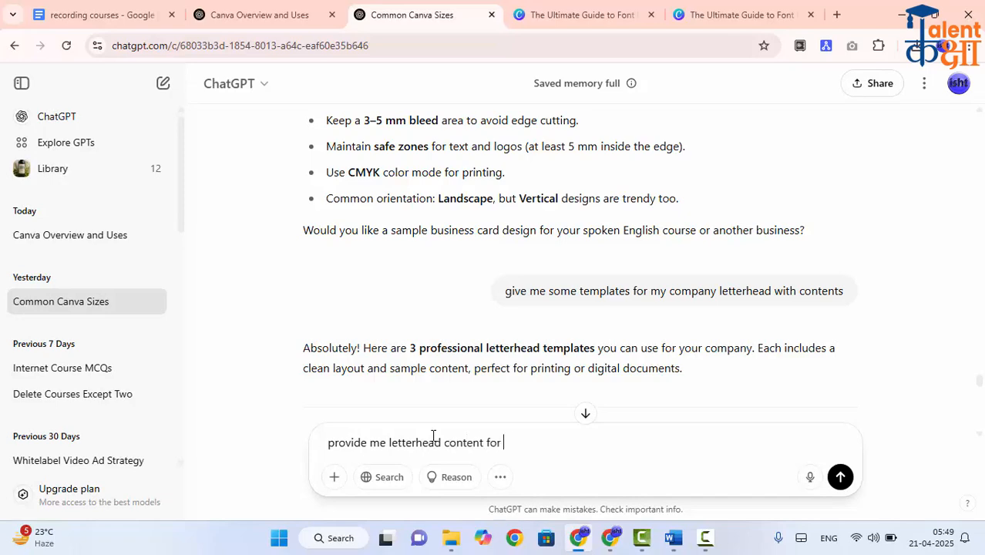
type("employee promoti")
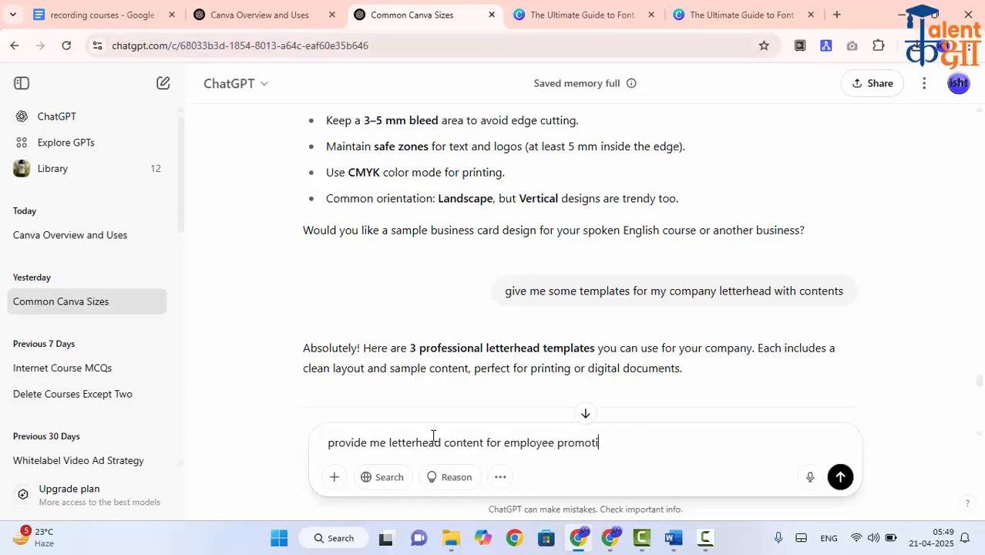
type("on")
key("Return")
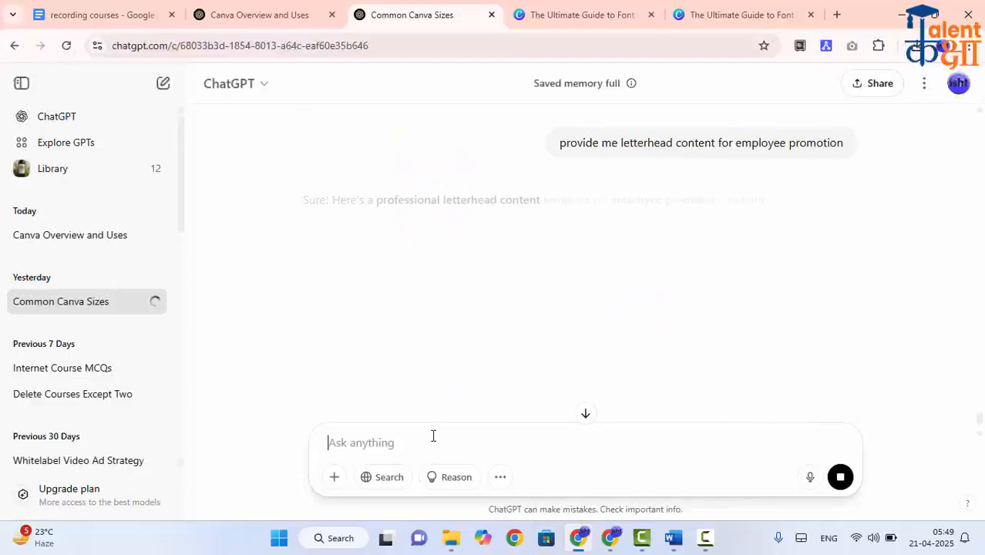
- Select the promotion letter's body paragraphs from "We are pleased to inform you" onward, and switch back to the Canva cover letter design
scroll(432, 311, "down", 4)
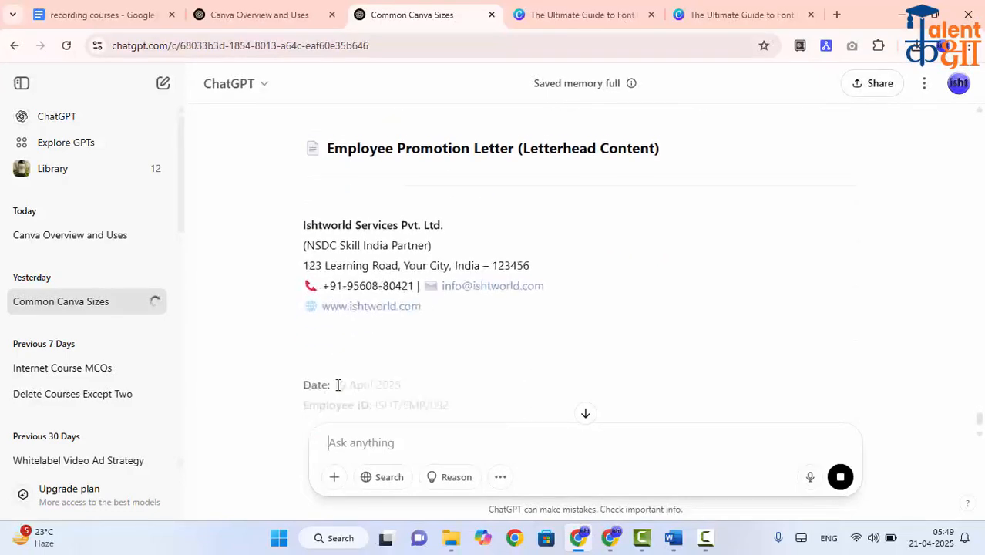
scroll(432, 310, "down", 4)
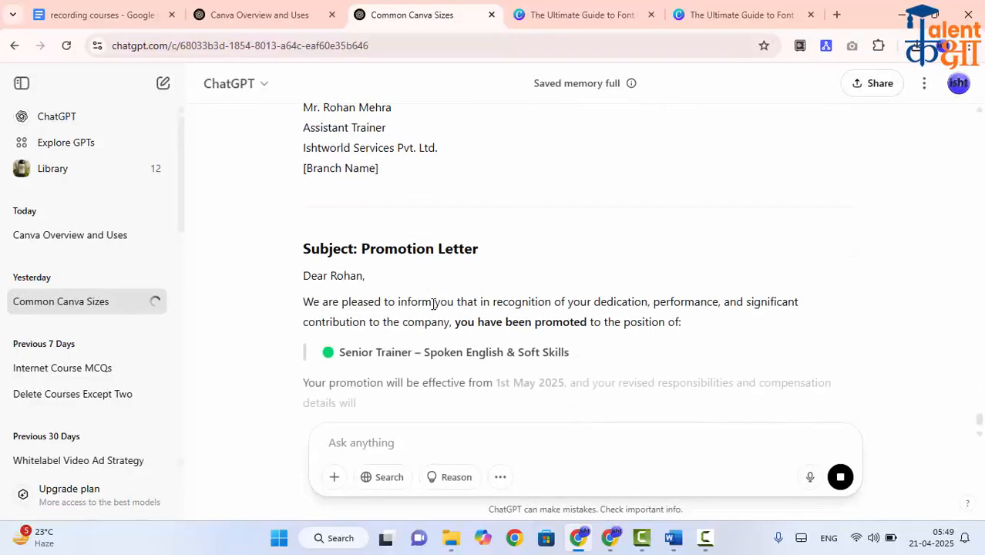
scroll(426, 306, "down", 1)
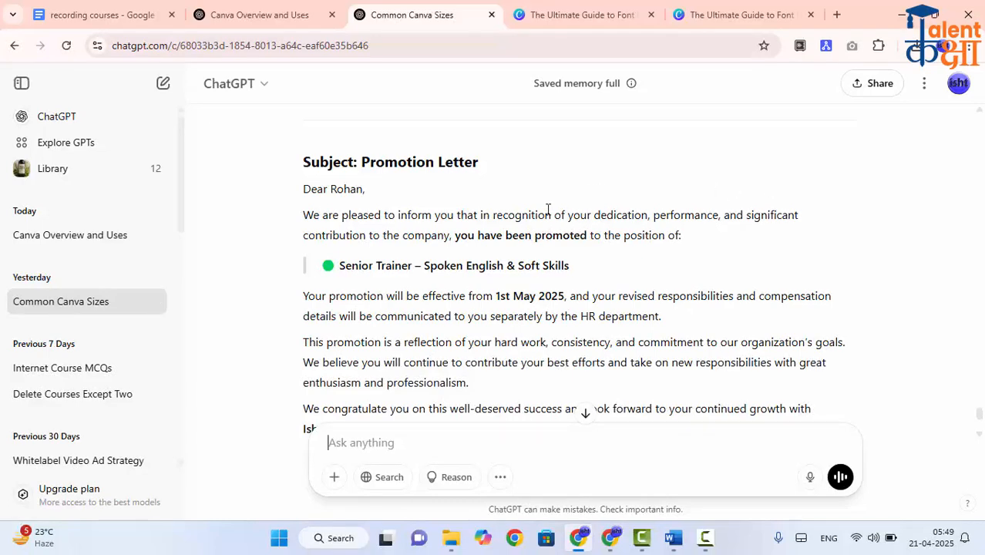
scroll(524, 222, "down", 2)
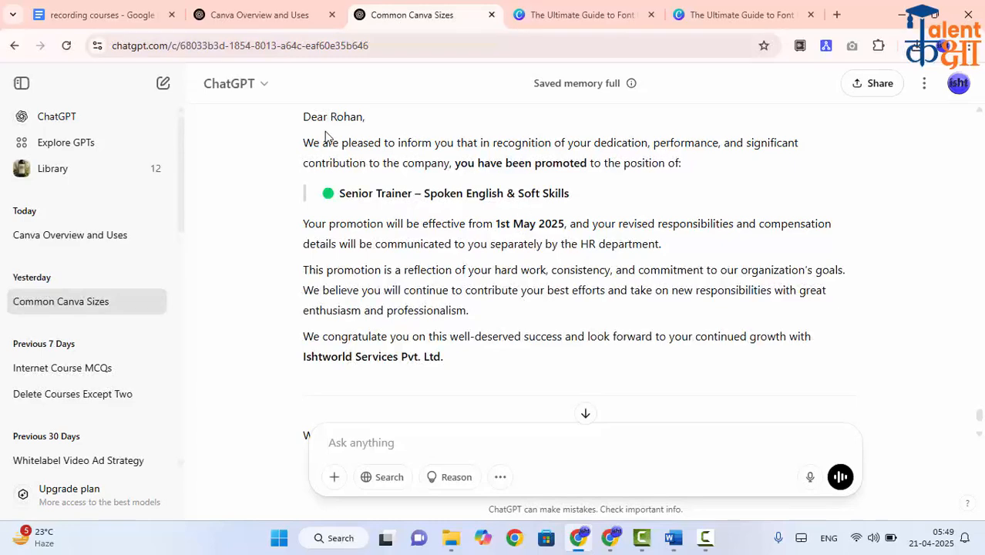
left_click_drag(305, 143, 624, 336)
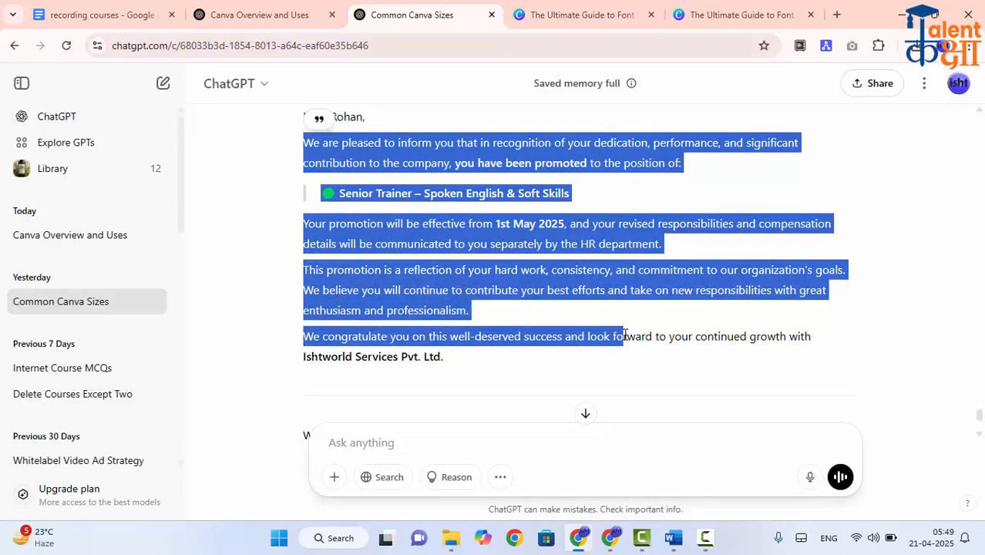
left_click(609, 537)
scroll(640, 482, "down", 1)
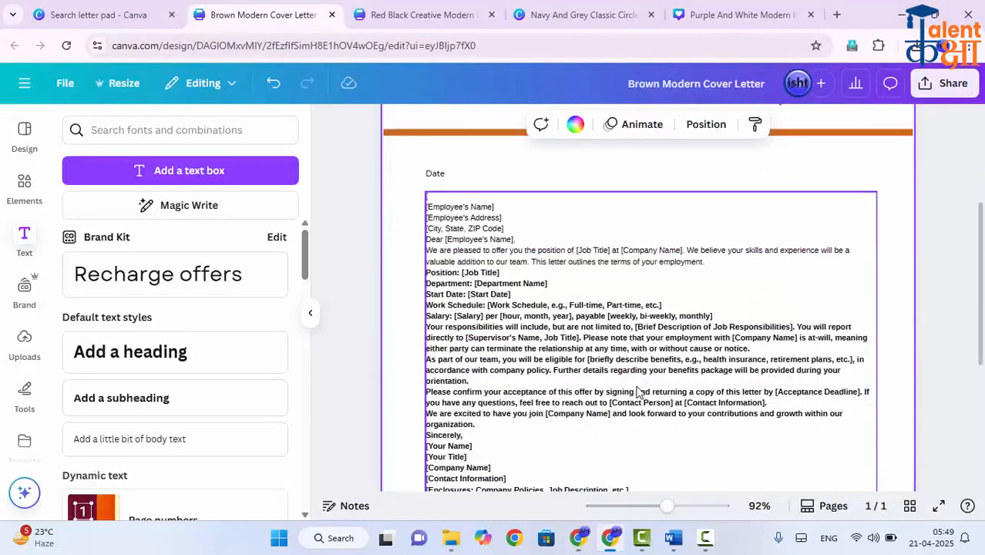